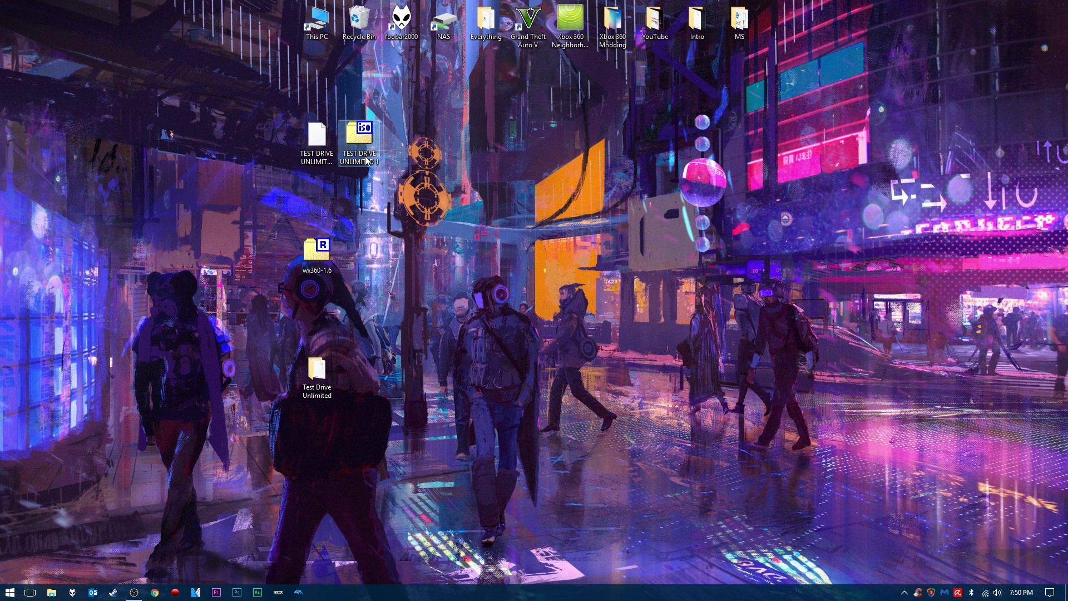
Step: Delete TEST DRIVE UNLIMITED 1.dvd from the desktop, keeping the ISO, then open wx360-1.6.rar in 7-Zip
mouse_move(365, 159)
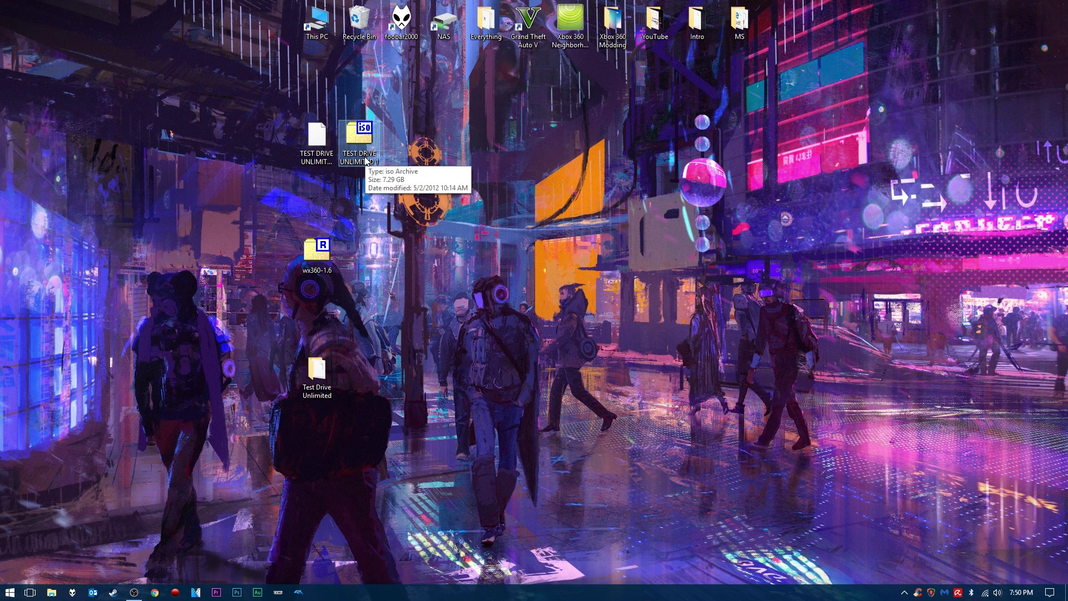
click(317, 253)
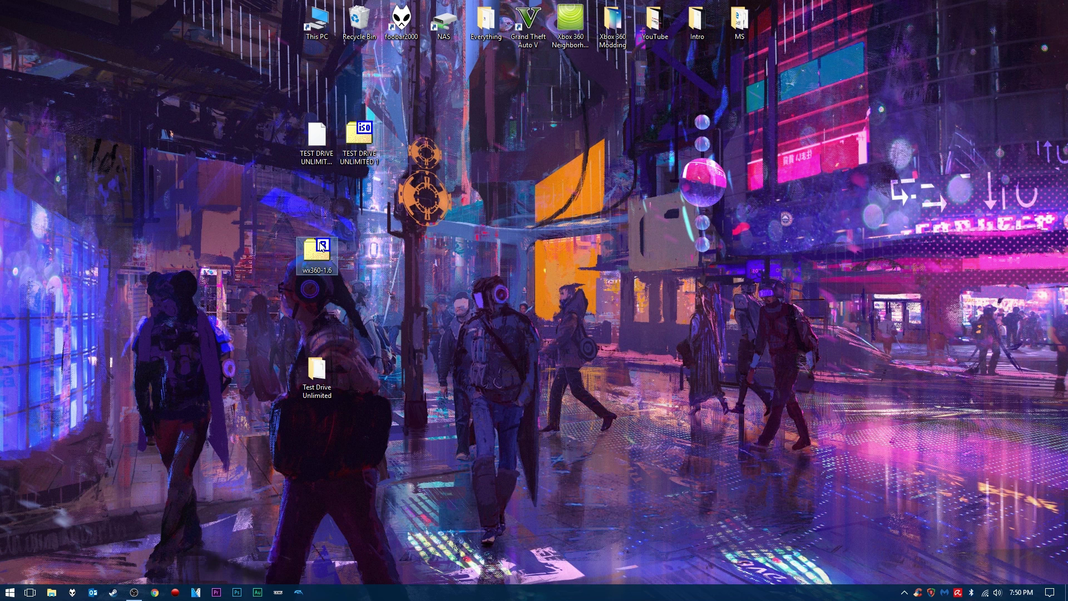
click(374, 250)
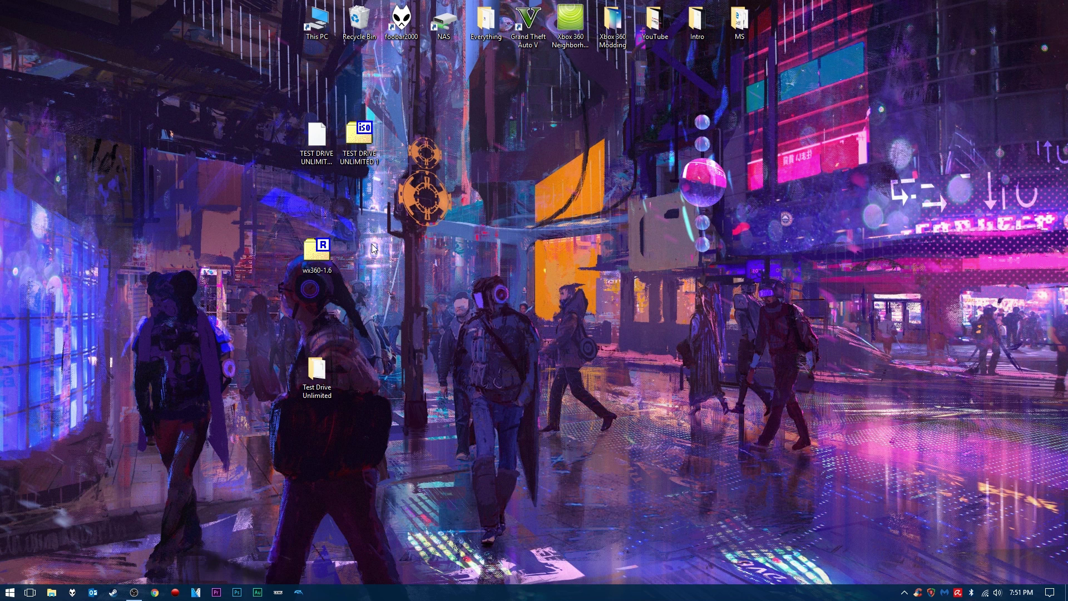
drag(396, 195, 283, 109)
click(364, 139)
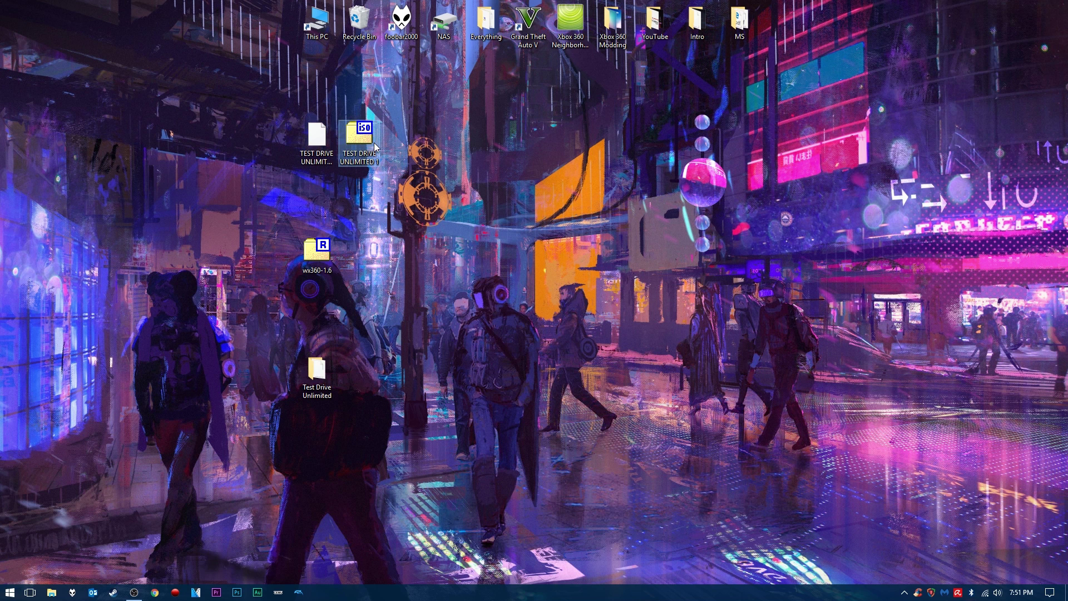
click(316, 158)
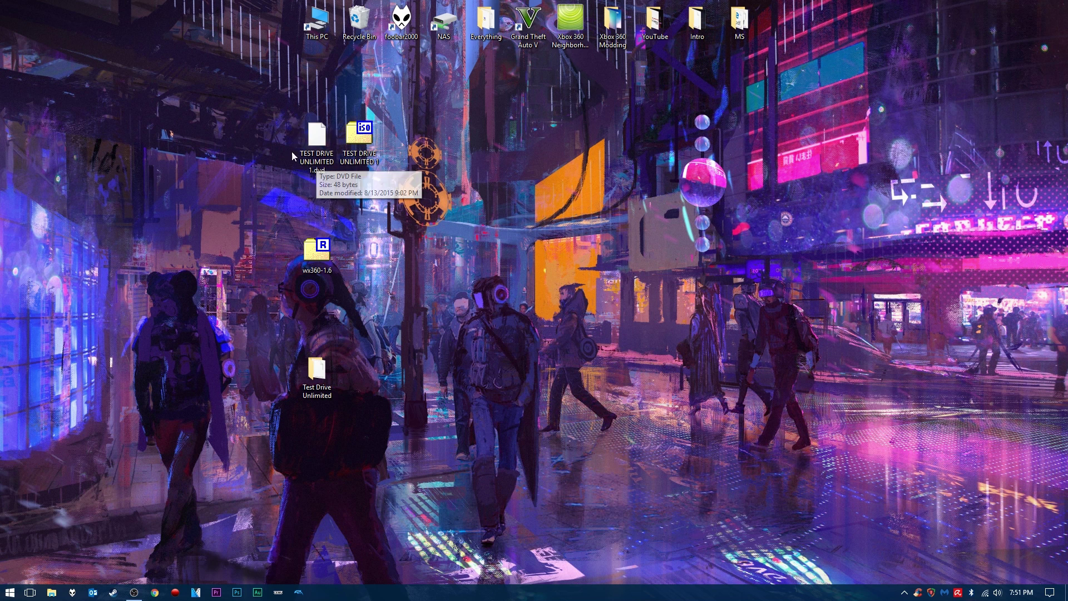
click(359, 143)
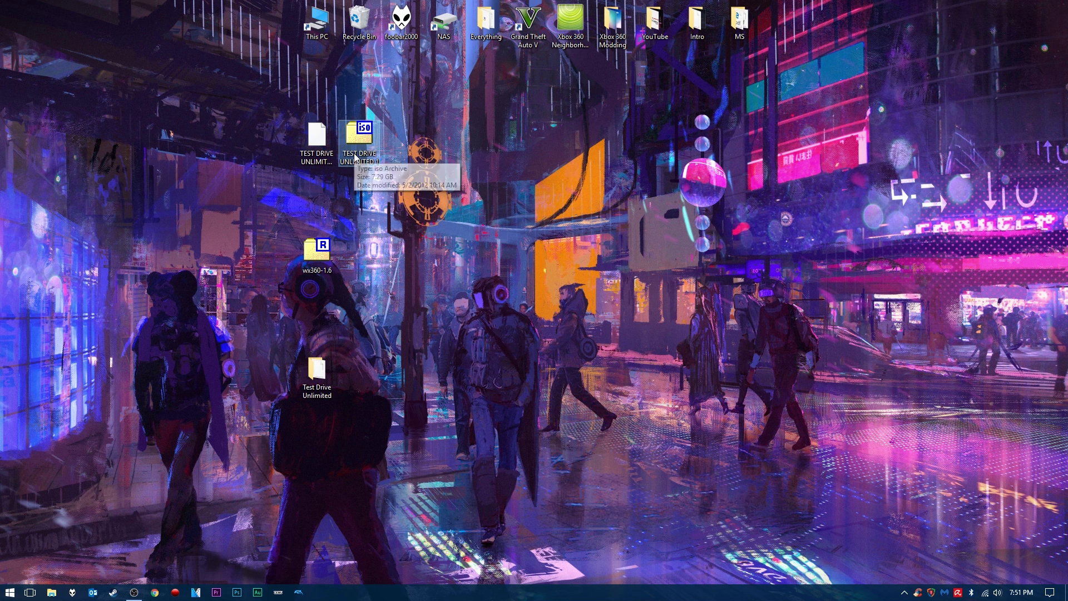
click(318, 157)
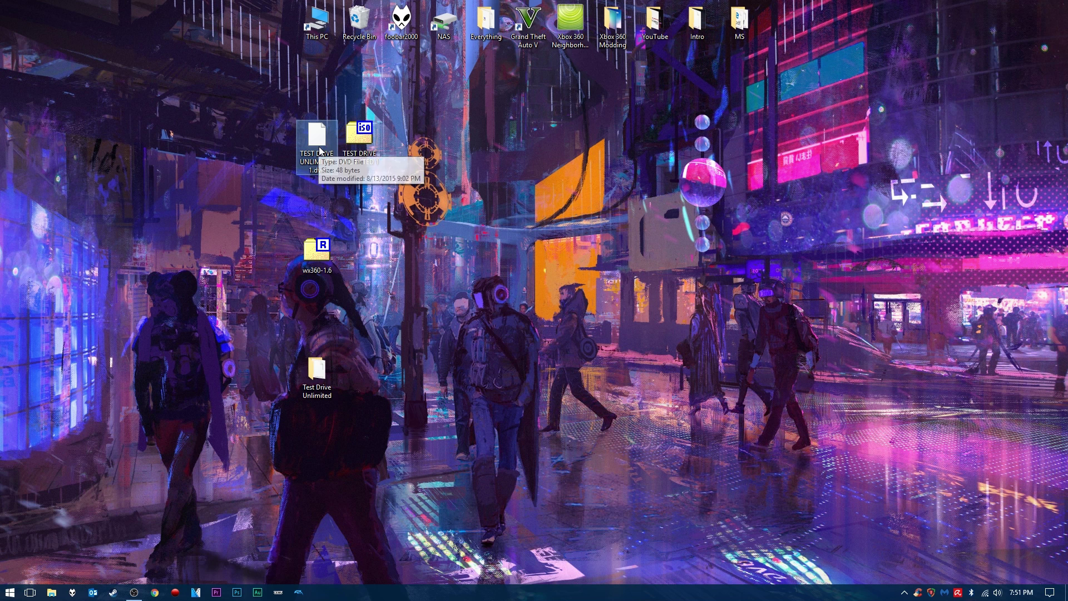
key(Delete)
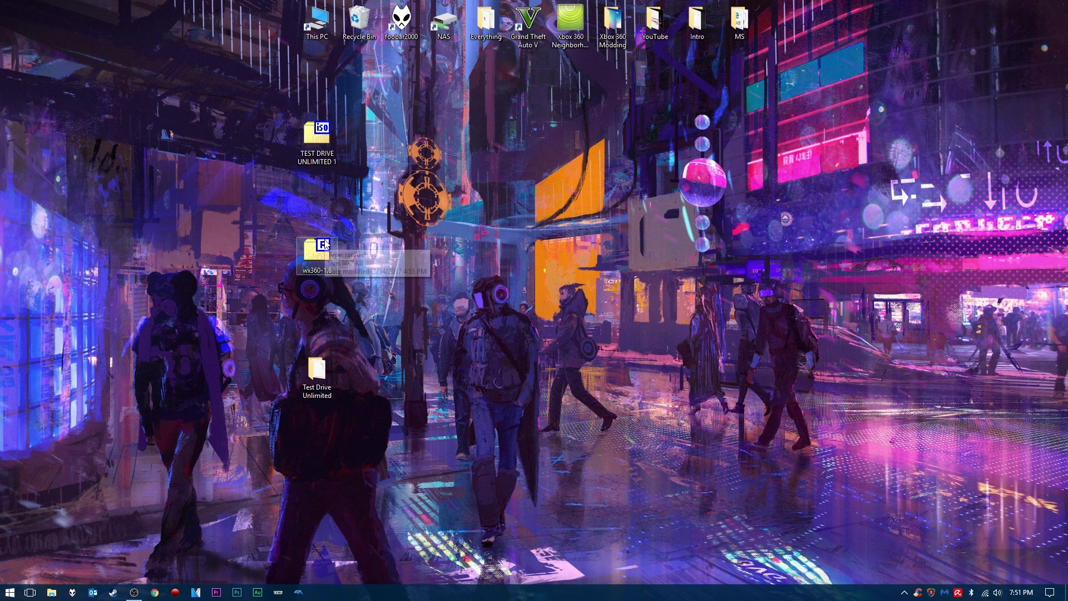
double_click(316, 272)
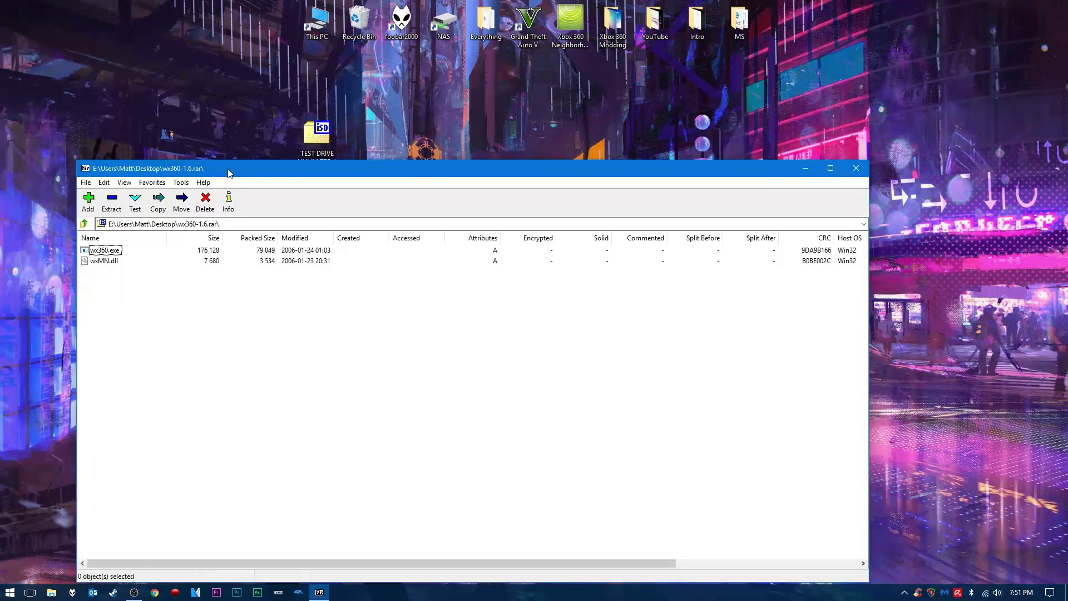
Step: Copy wx360.exe and wxMN.dll onto the desktop, close 7-Zip, and place them beside the archive
drag(228, 172, 533, 133)
drag(448, 262, 262, 248)
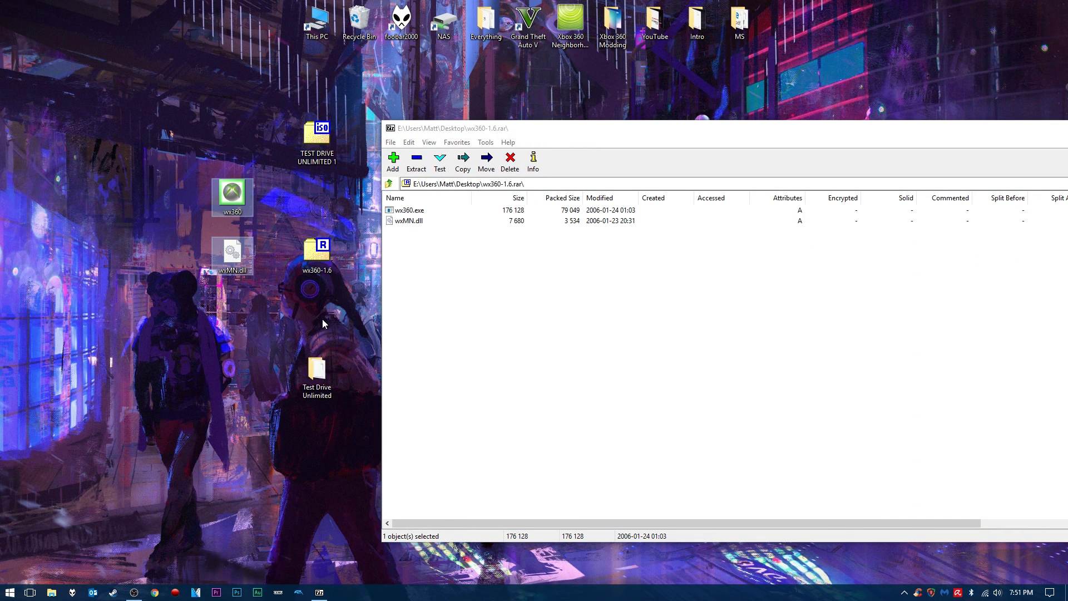
drag(810, 131, 771, 167)
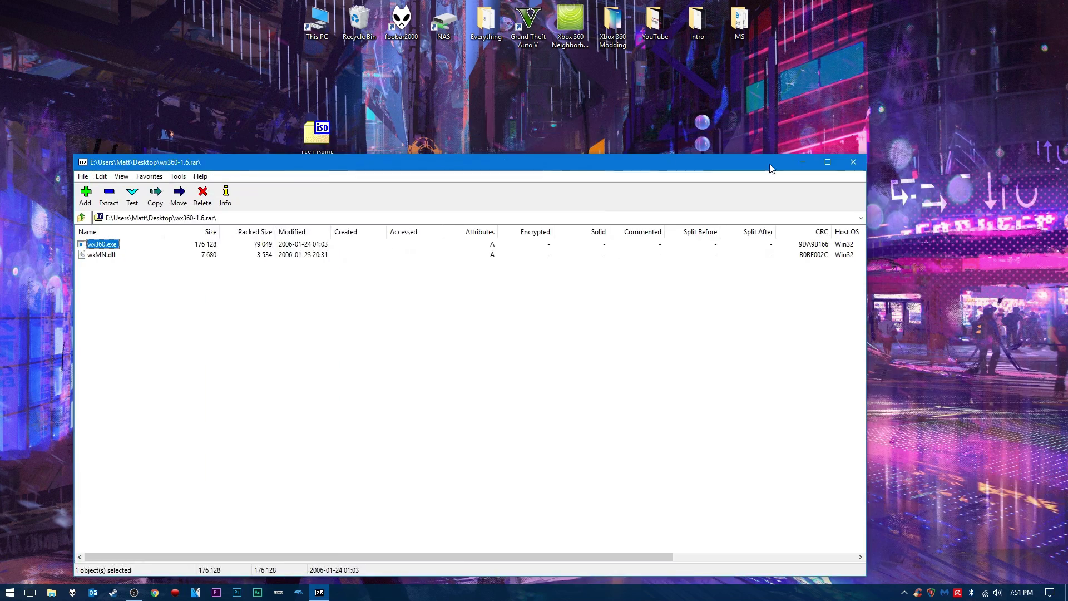
click(853, 162)
drag(231, 248, 359, 254)
drag(232, 189, 402, 256)
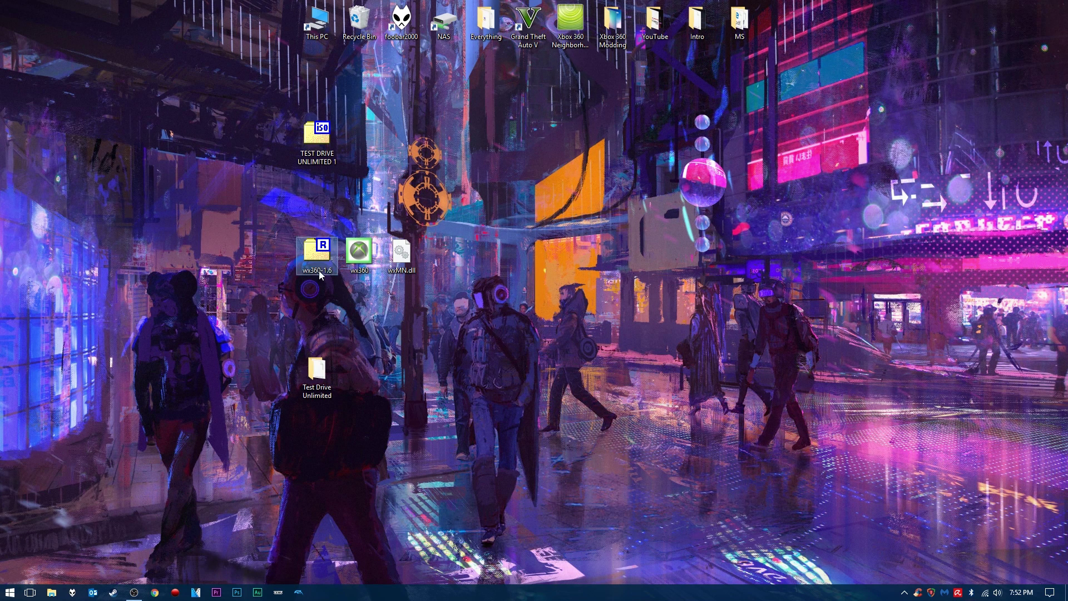
mouse_move(327, 276)
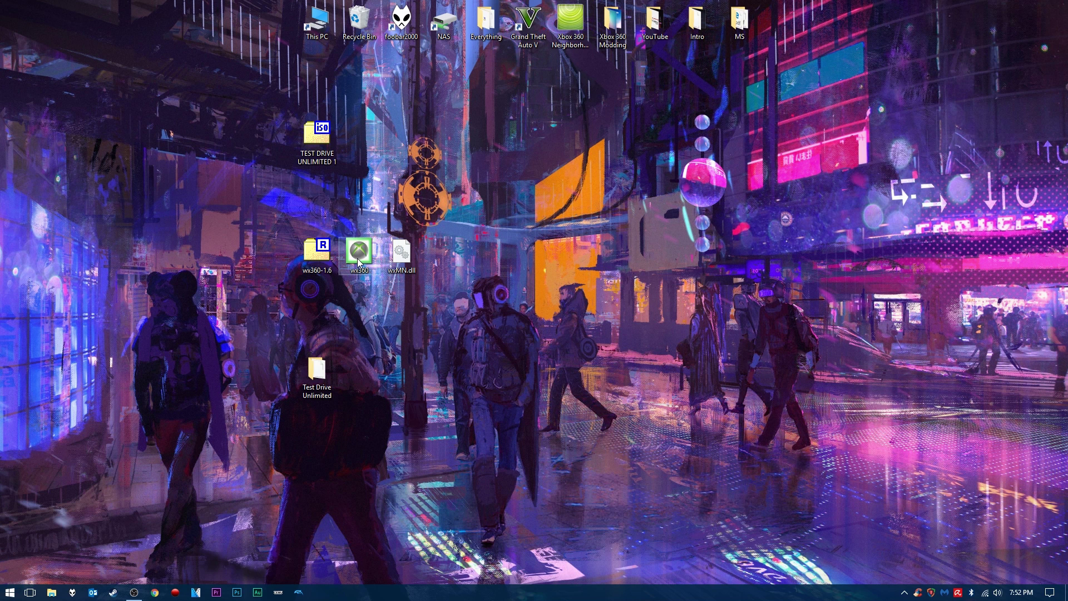
double_click(321, 157)
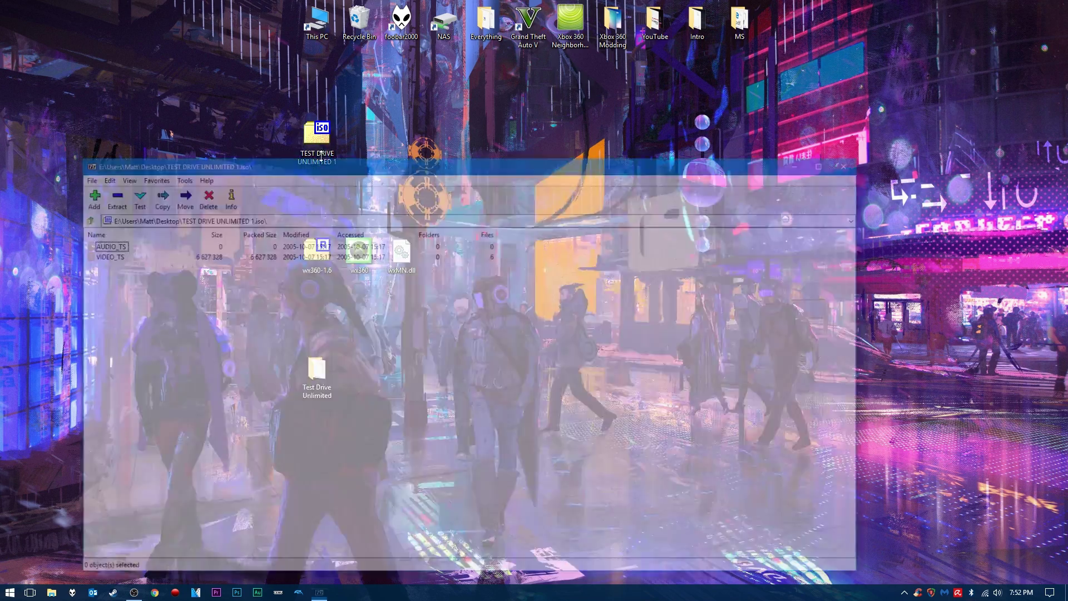
drag(295, 166, 399, 163)
click(956, 162)
double_click(317, 133)
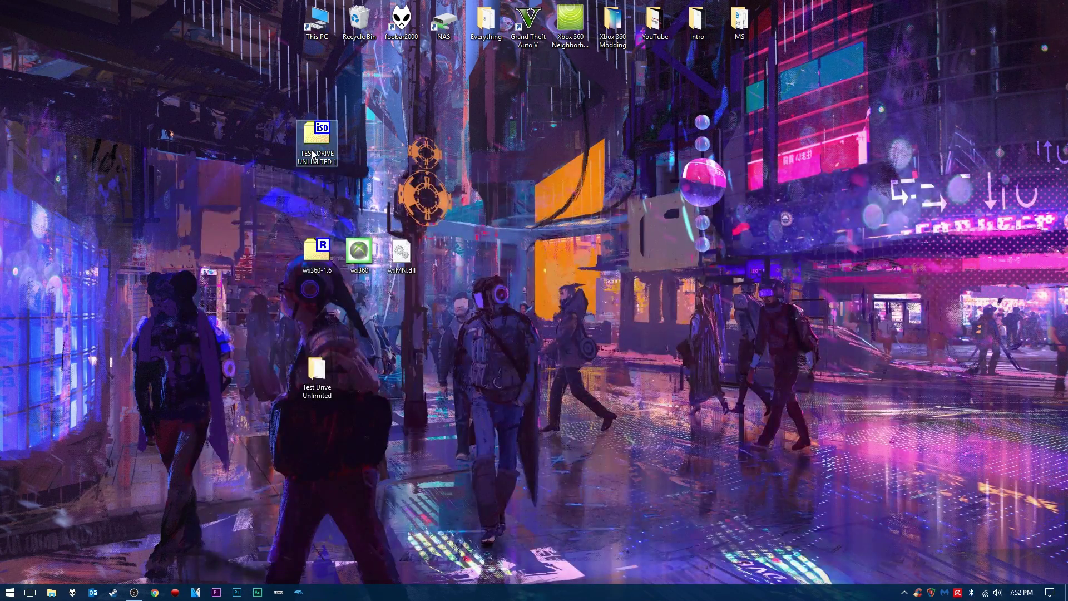
mouse_move(198, 281)
mouse_down()
mouse_move(238, 228)
mouse_move(193, 287)
mouse_up()
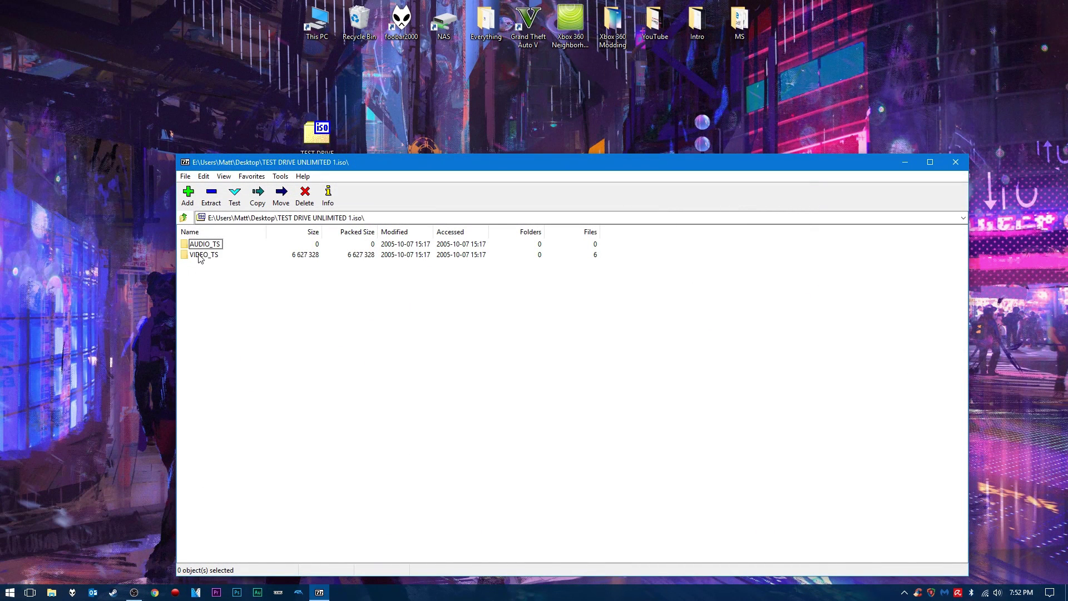
double_click(207, 243)
click(184, 218)
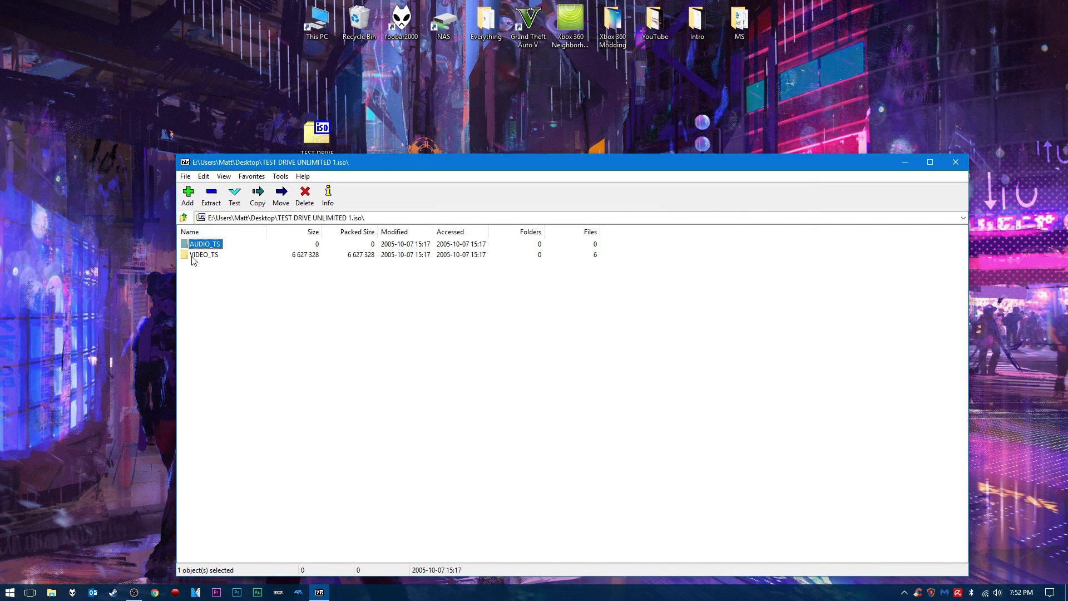
double_click(193, 256)
click(185, 218)
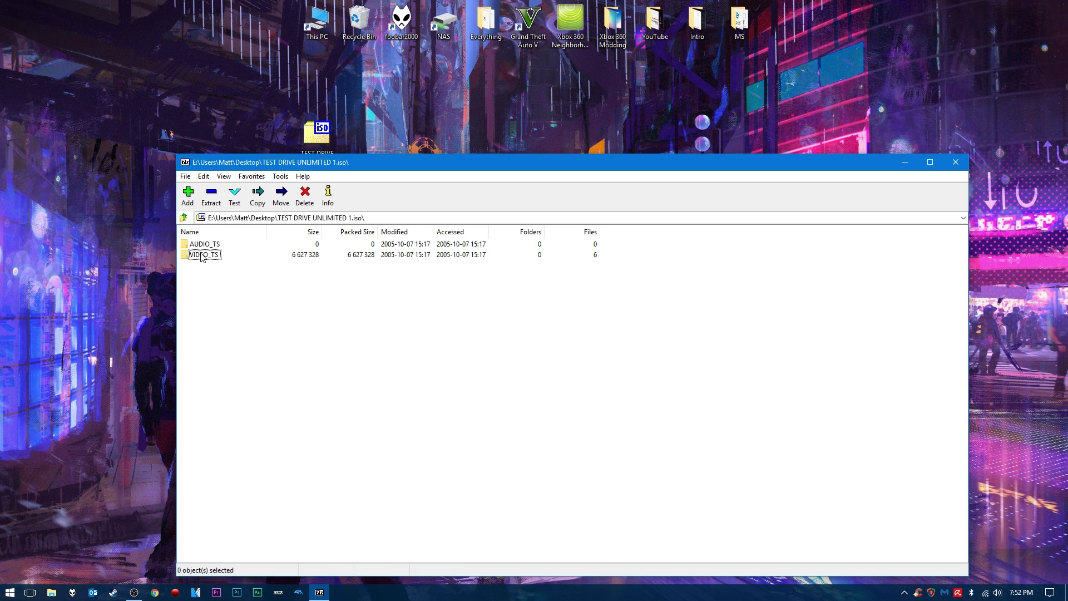
double_click(203, 255)
click(184, 218)
drag(278, 162, 490, 155)
drag(619, 157, 304, 169)
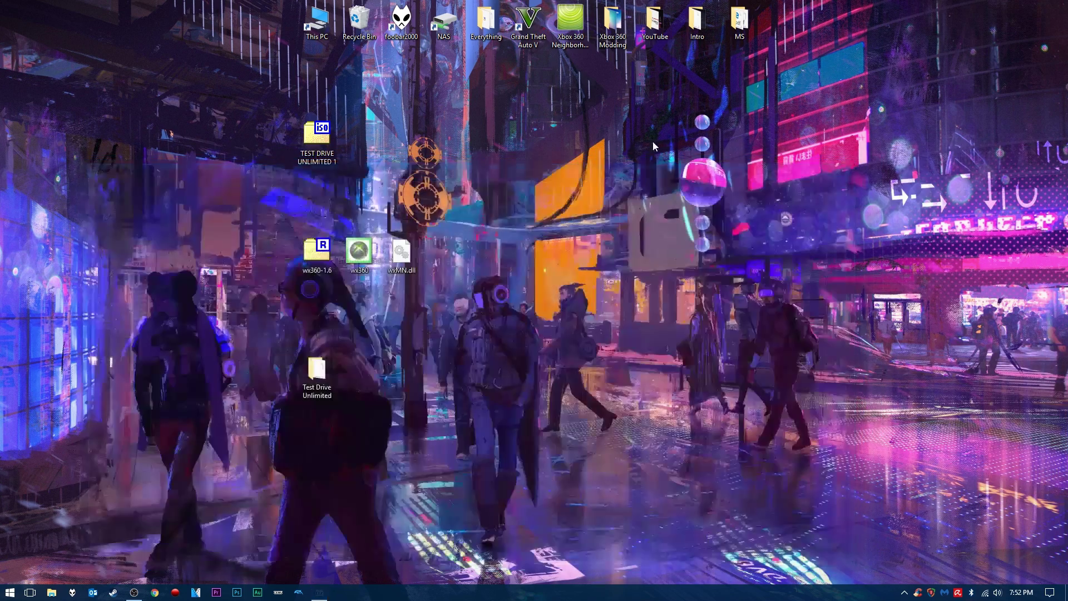
click(853, 164)
Step: Launch wx360 and open TEST DRIVE UNLIMITED 1.iso from the Desktop via File > Open
double_click(353, 253)
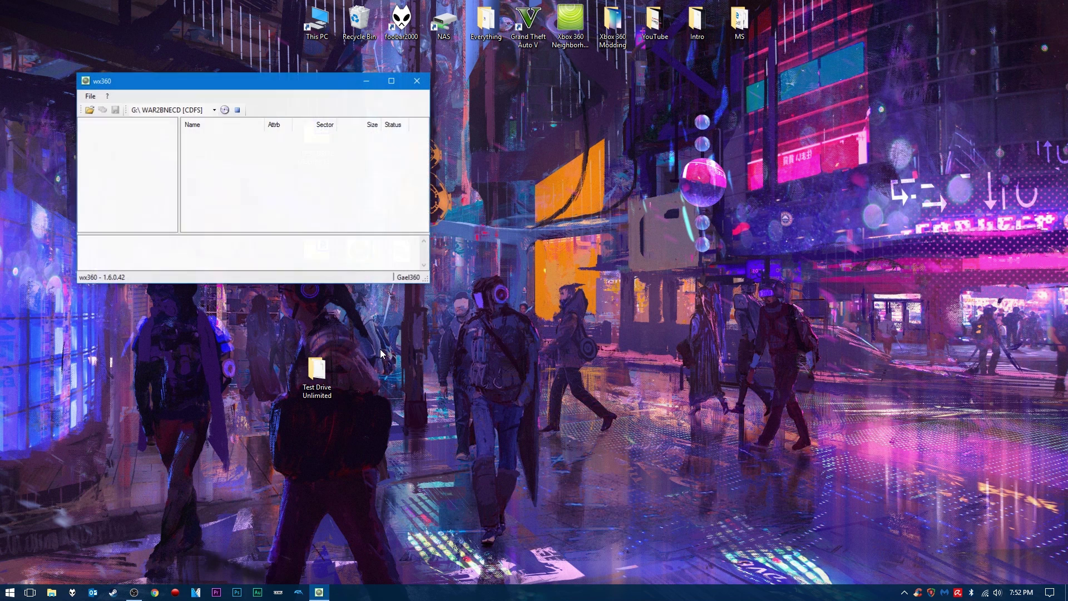
drag(227, 83, 599, 186)
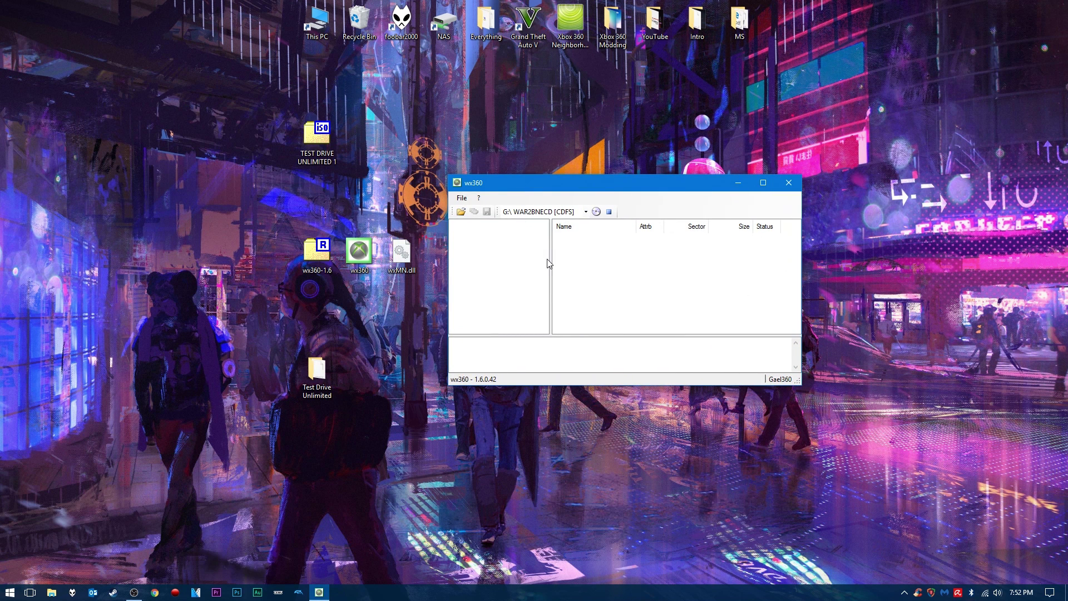
click(462, 199)
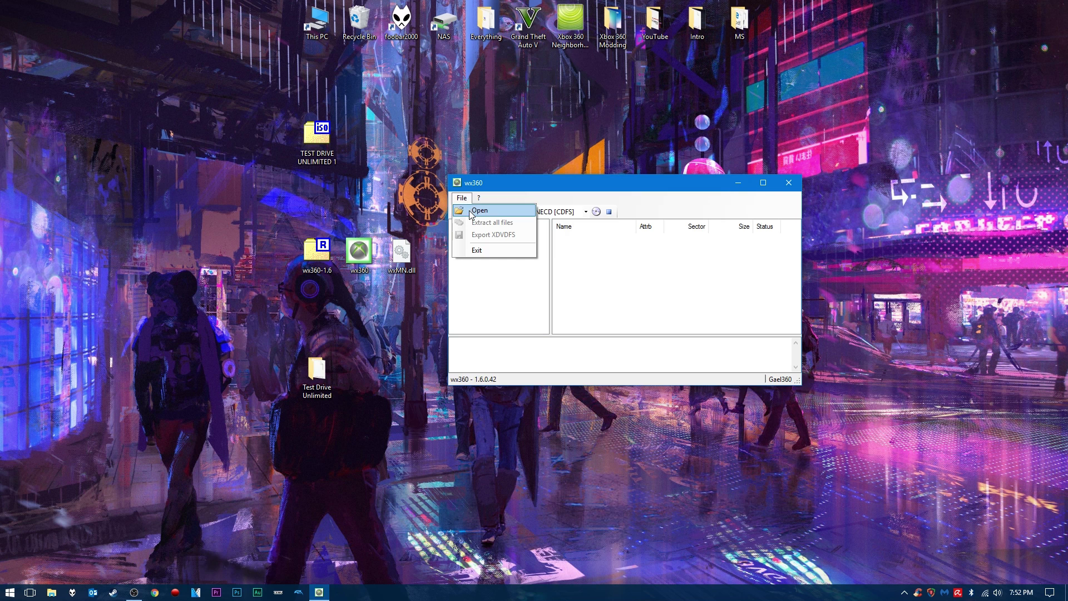
click(473, 211)
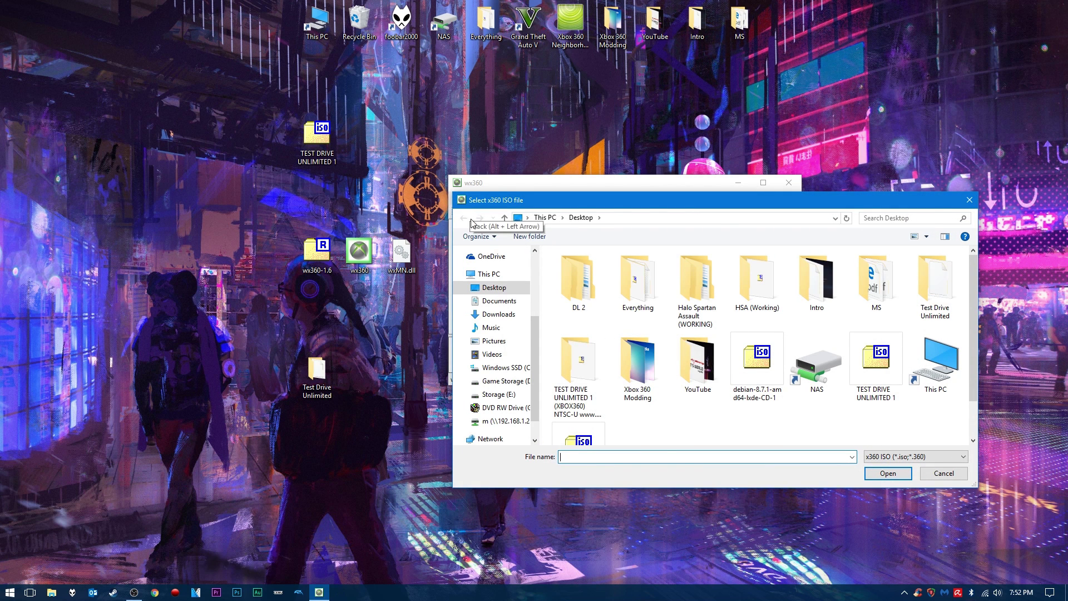
click(657, 424)
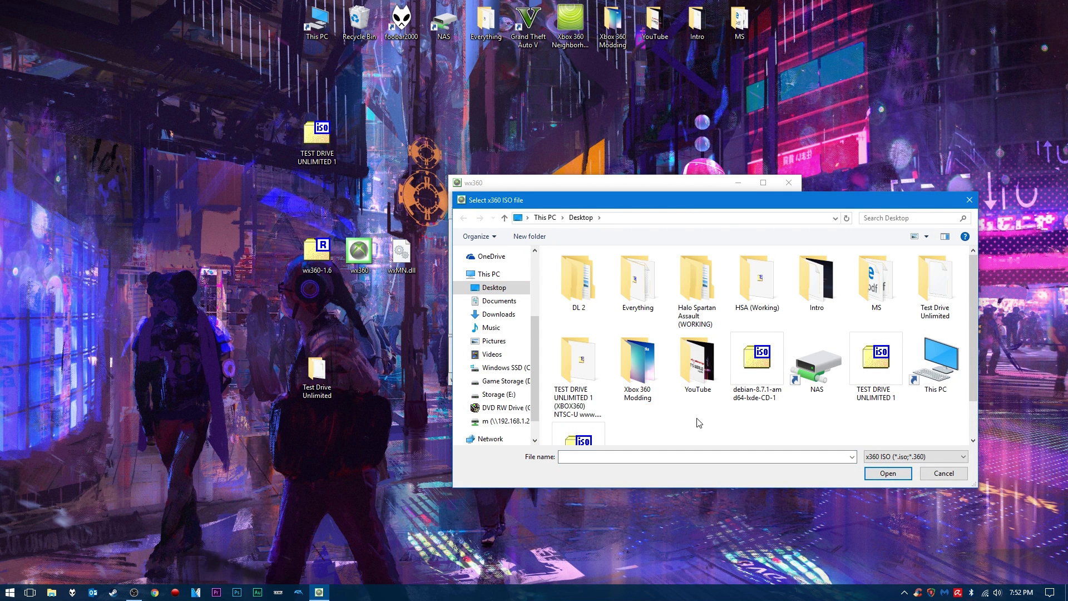
click(877, 397)
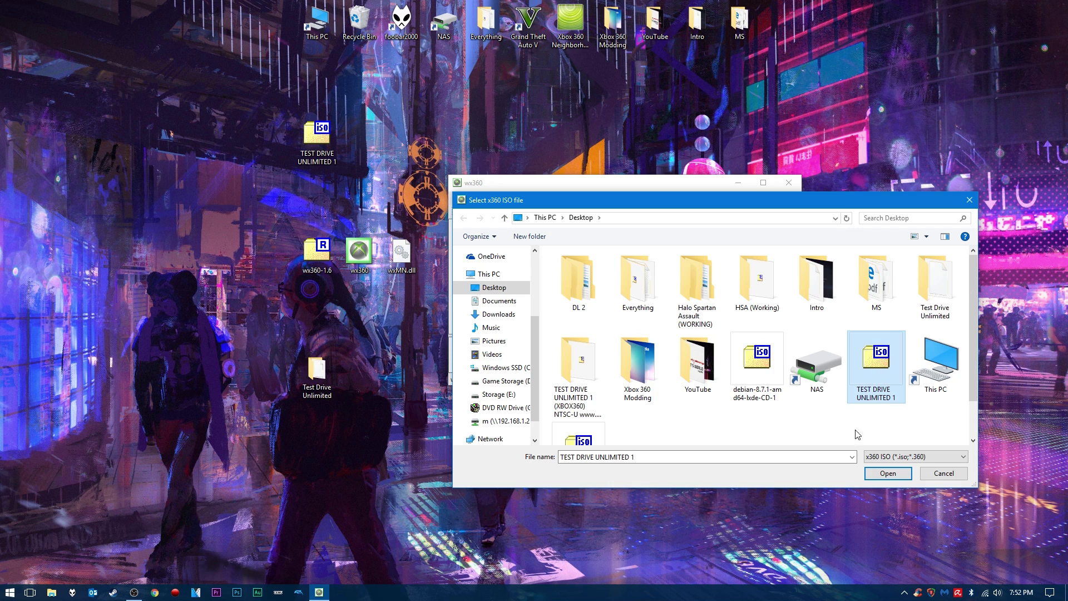
click(883, 475)
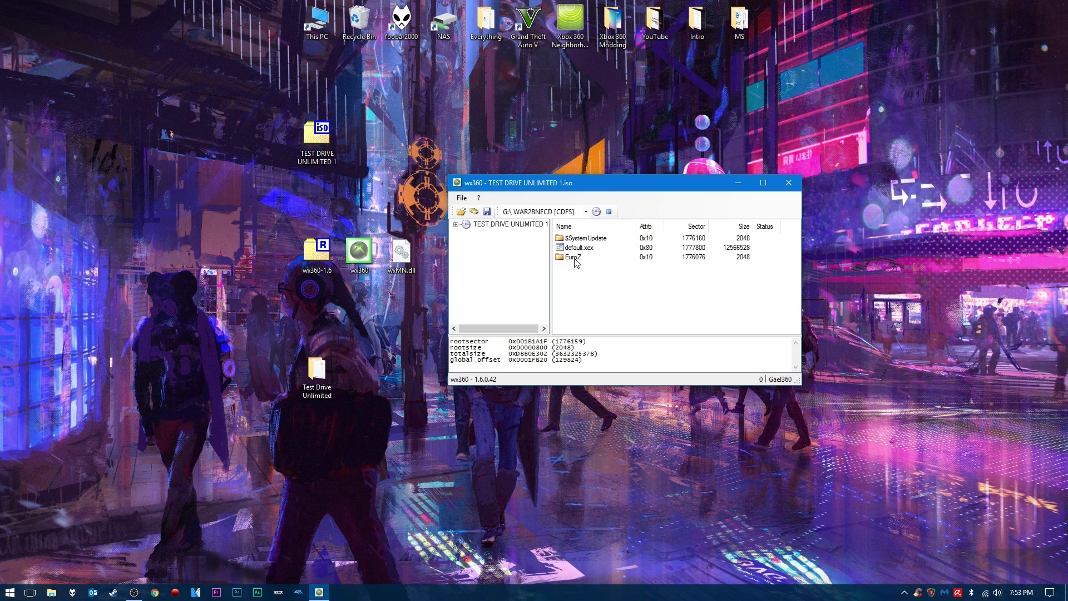
Step: Create a new desktop folder named iso and place it next to Test Drive Unlimited
right_click(367, 198)
mouse_move(417, 295)
click(527, 299)
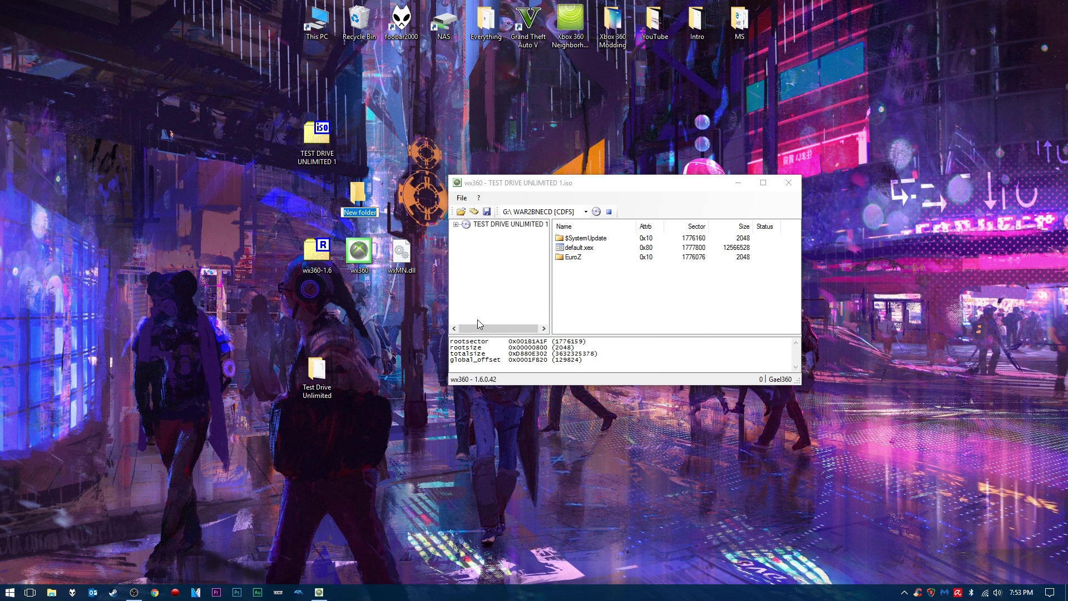
text(iao)
key(BackSpace)
key(BackSpace)
text(so)
drag(357, 195, 359, 370)
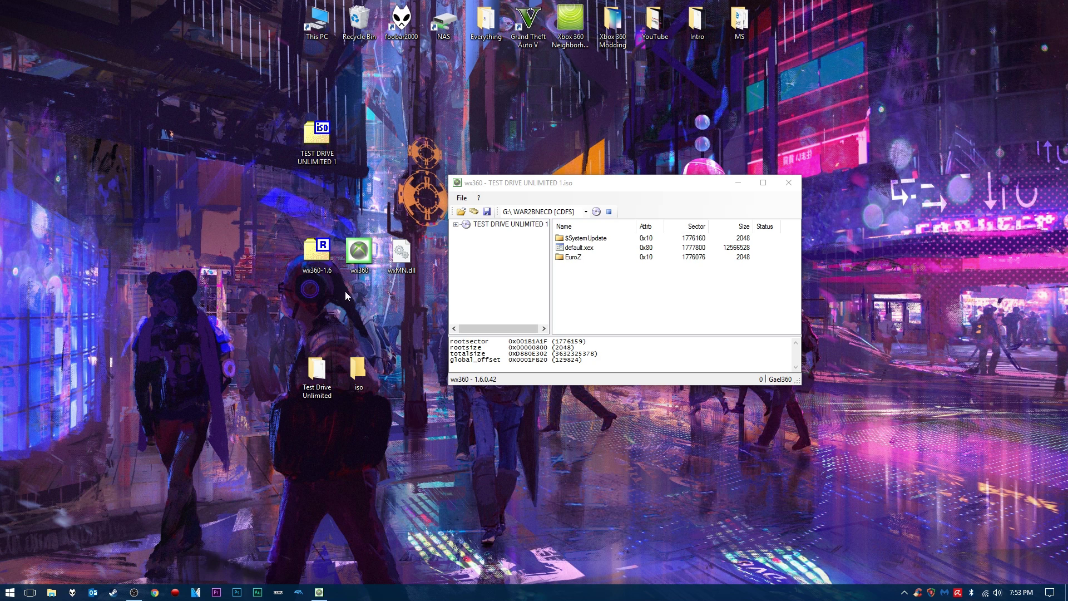
Step: Extract all files from the ISO into the iso folder with File > Extract all files
click(462, 206)
click(463, 199)
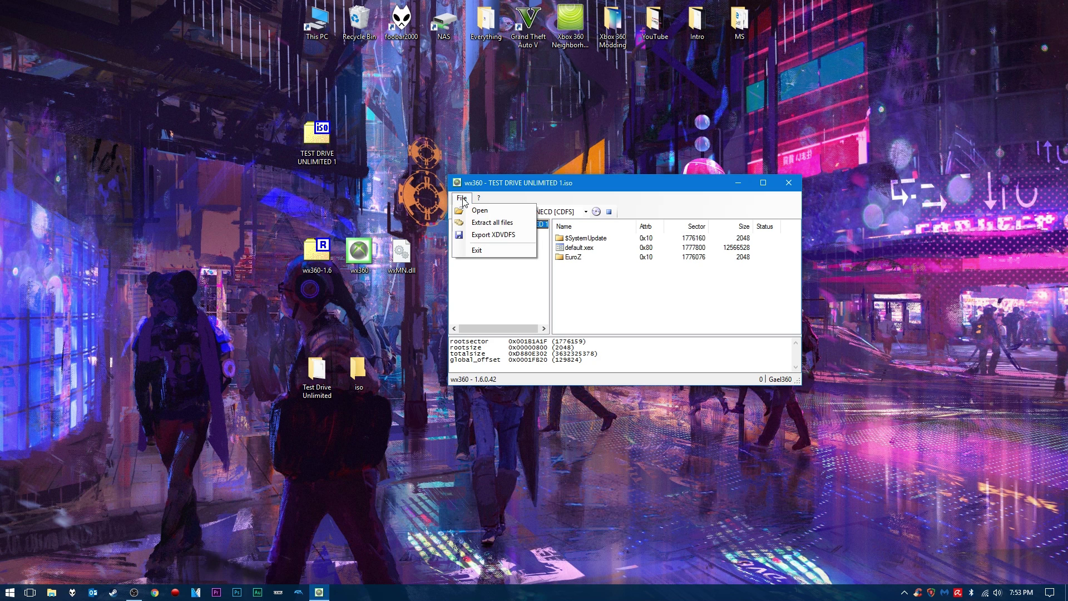
click(484, 223)
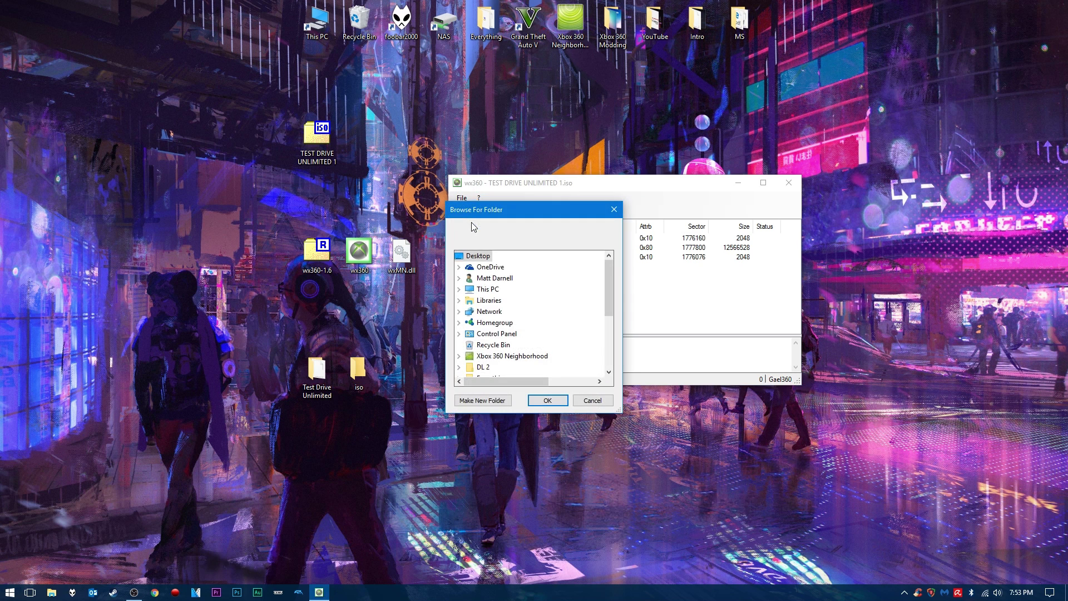
drag(609, 280, 612, 332)
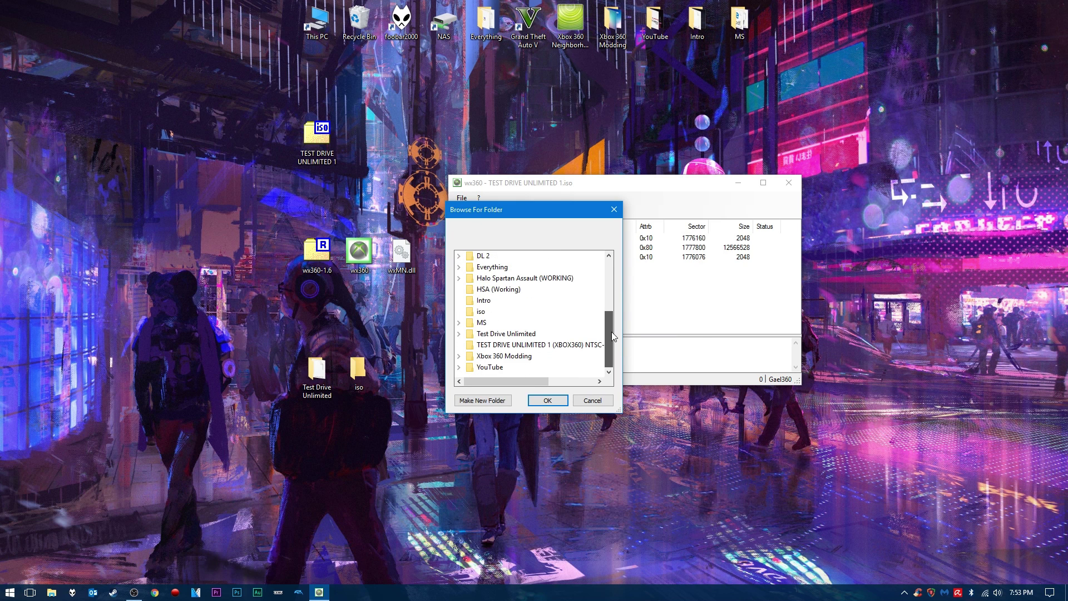
click(481, 313)
click(548, 400)
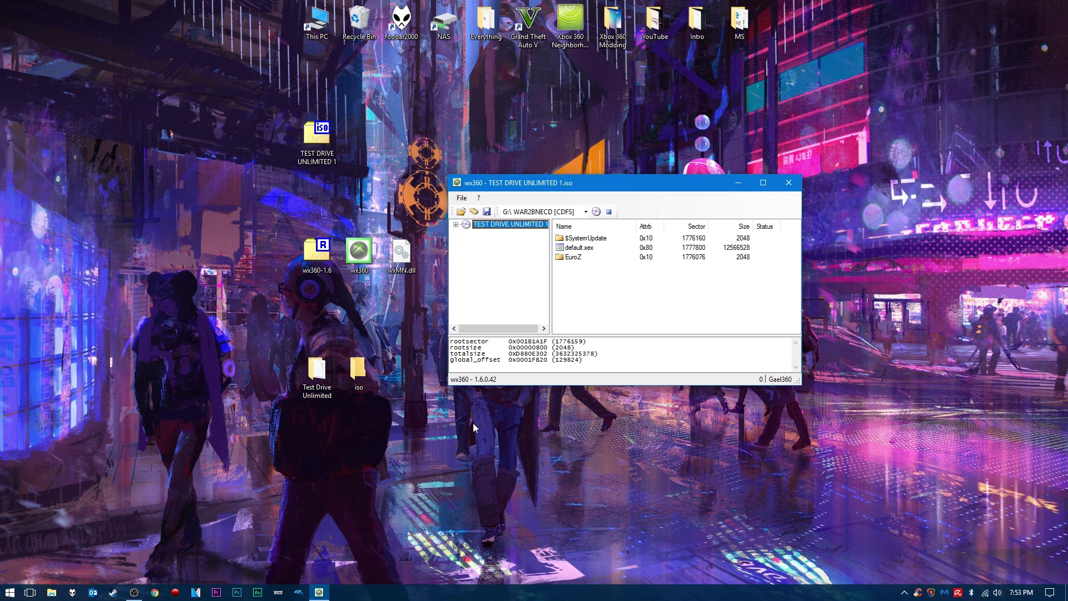
click(473, 422)
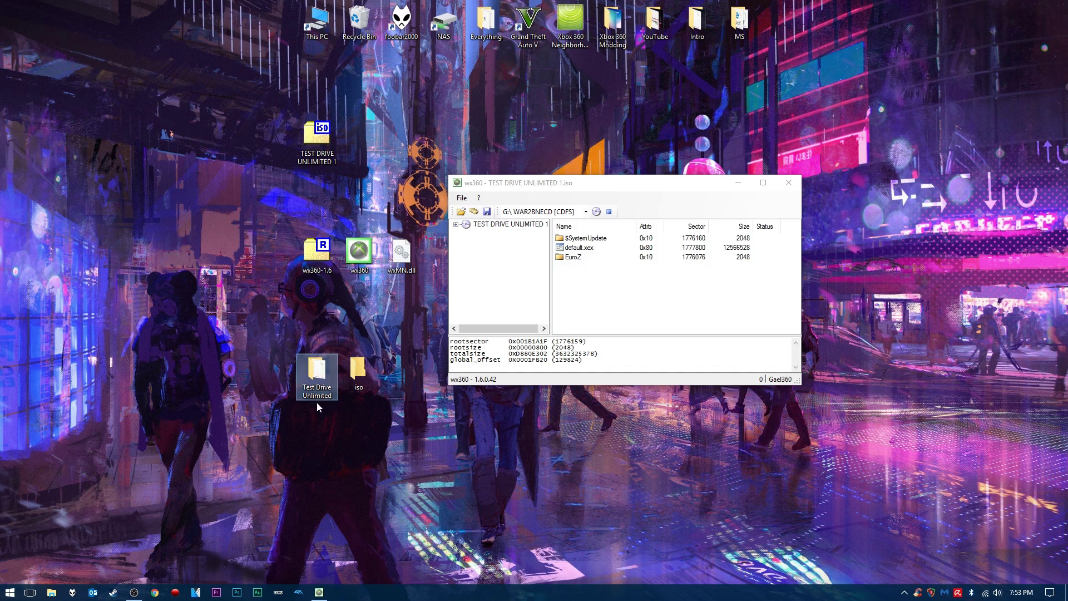
double_click(317, 369)
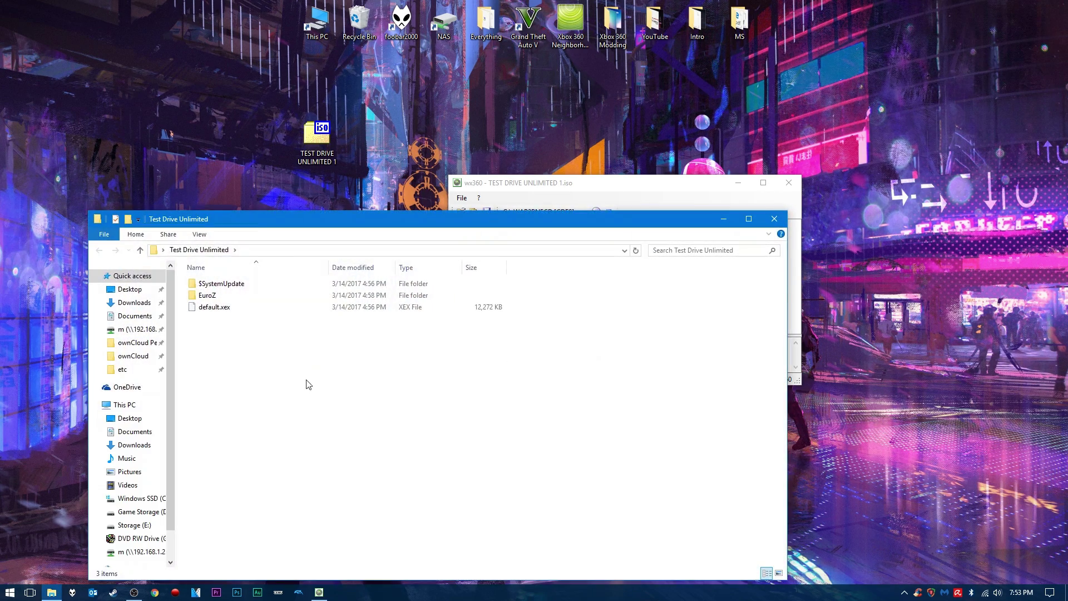
drag(252, 228, 389, 144)
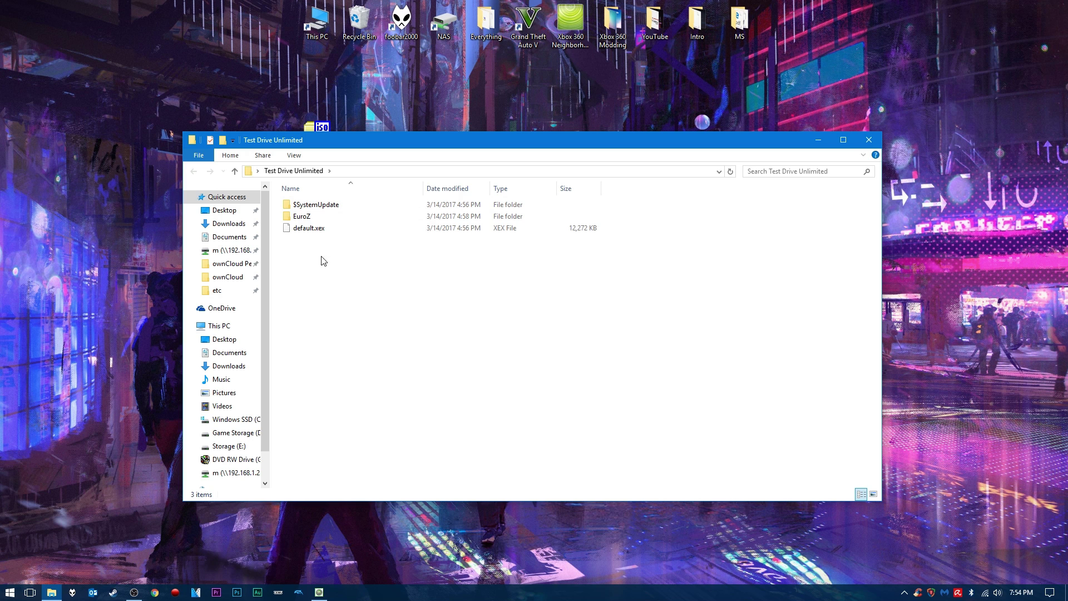
drag(321, 261, 351, 295)
click(878, 141)
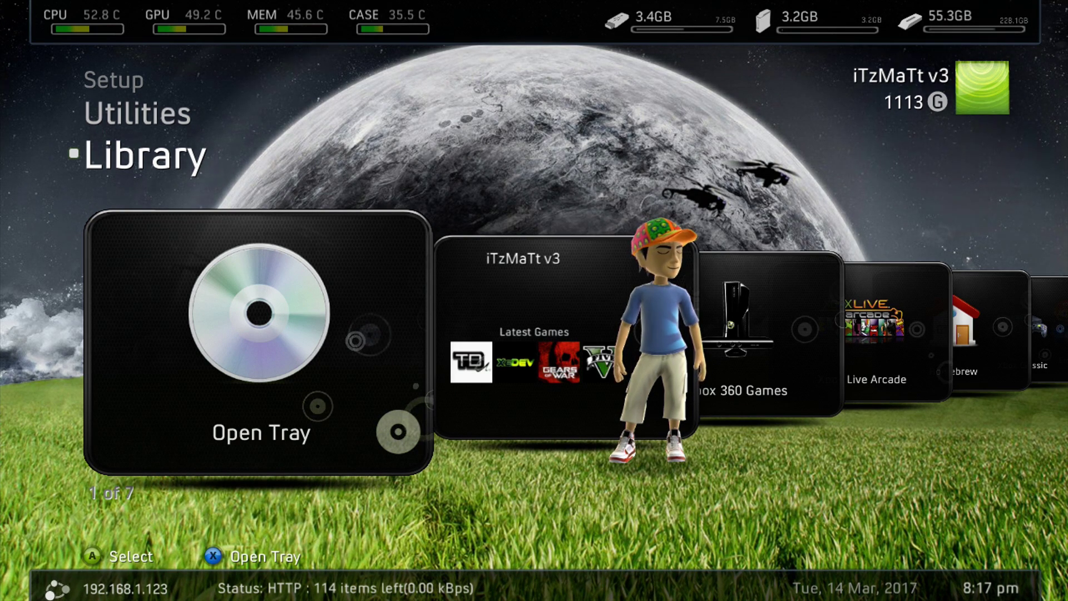
Step: Open Utilities > File Manager, browse Hdd1:\Games to Test Drive Unlimited, then back out to Hdd1
key(Up)
key(Return)
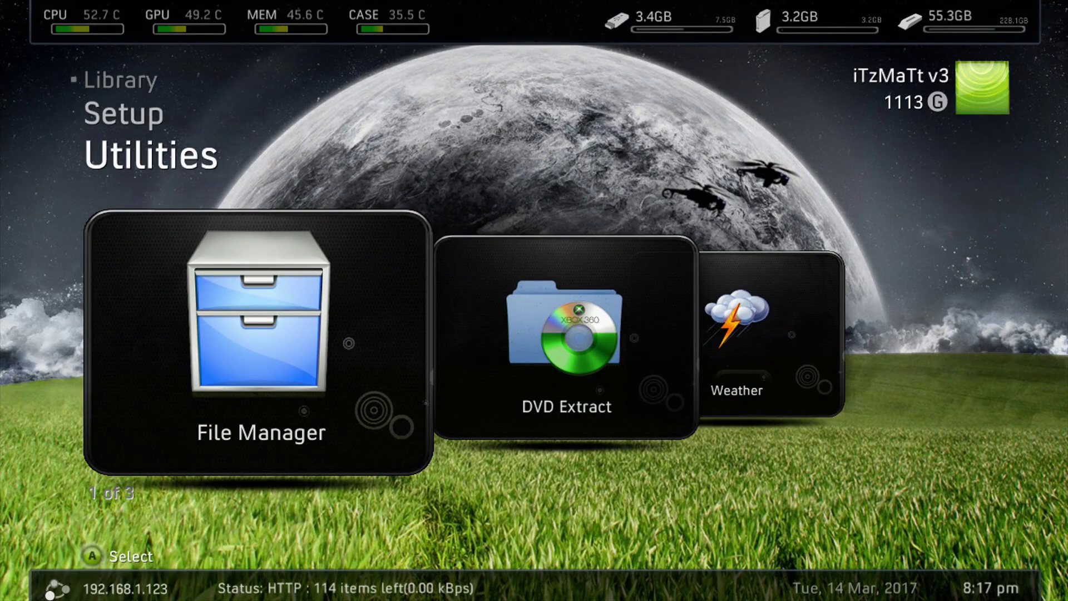
key(Return)
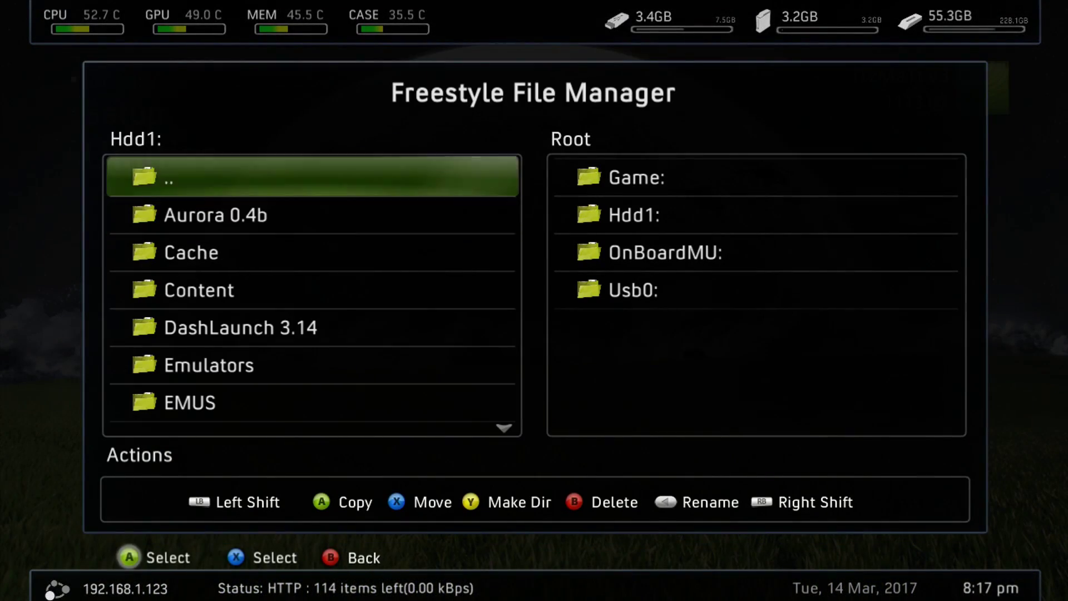
key(Down)
key(Down)
key(Down)
key(Down)
key(Down)
key(Down)
key(Down)
key(Down)
key(Down)
key(Down)
key(Up)
key(Up)
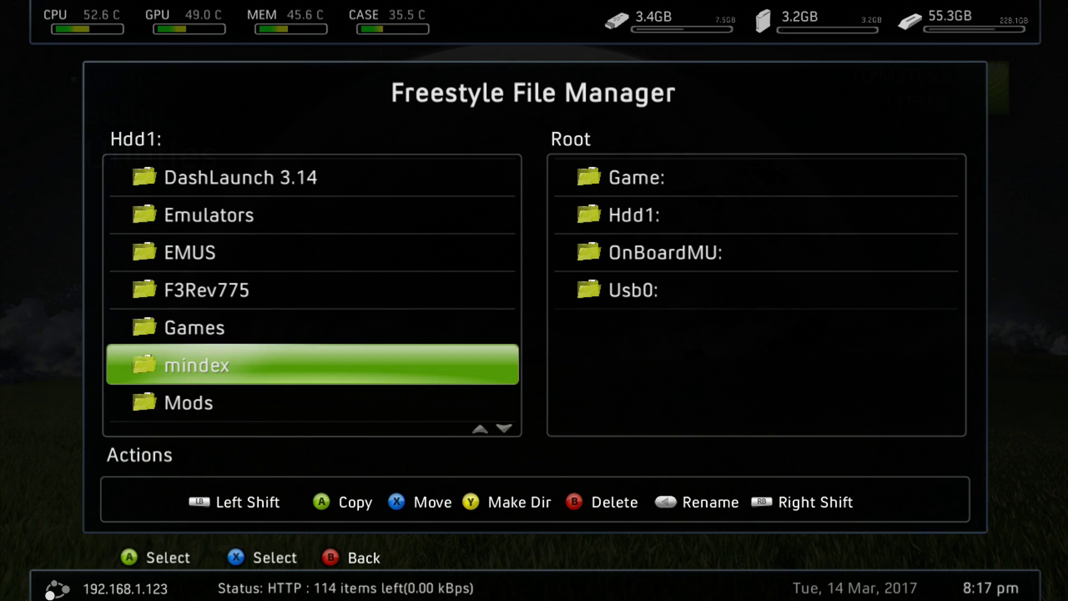
key(Return)
key(Down)
key(Down)
key(Down)
key(Down)
key(Down)
key(Down)
key(Down)
key(Down)
key(Down)
key(Down)
key(Down)
key(Down)
key(Down)
key(Down)
key(Down)
key(Down)
key(Down)
key(Down)
key(Down)
key(Down)
key(Down)
key(Down)
key(Down)
key(Down)
key(Down)
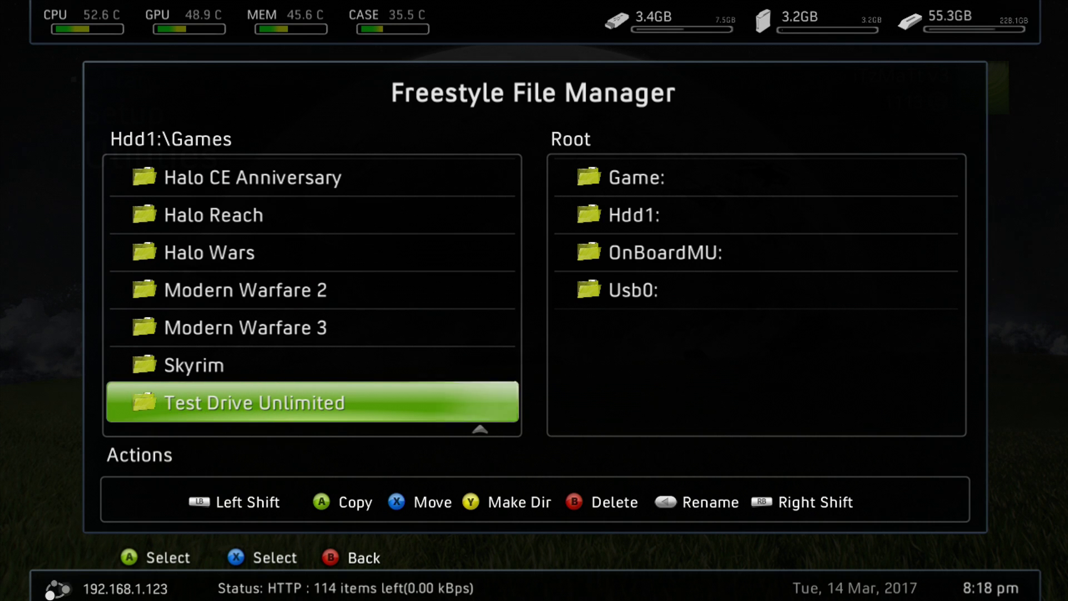
key(BackSpace)
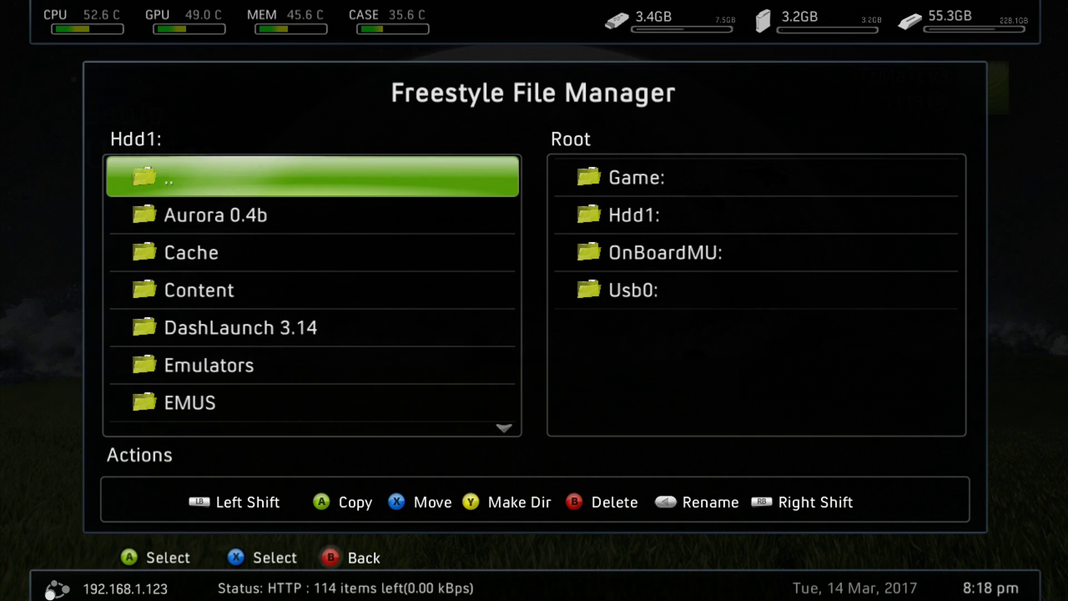
Step: Leave the File Manager and open Content Settings under Setup > Settings
key(BackSpace)
key(Right)
key(BackSpace)
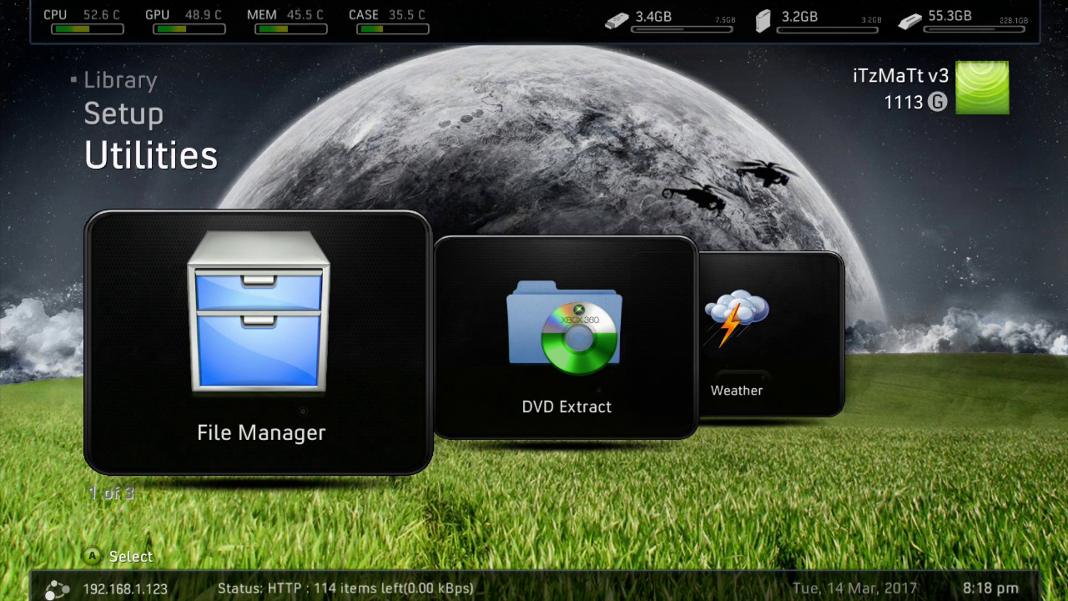
key(Up)
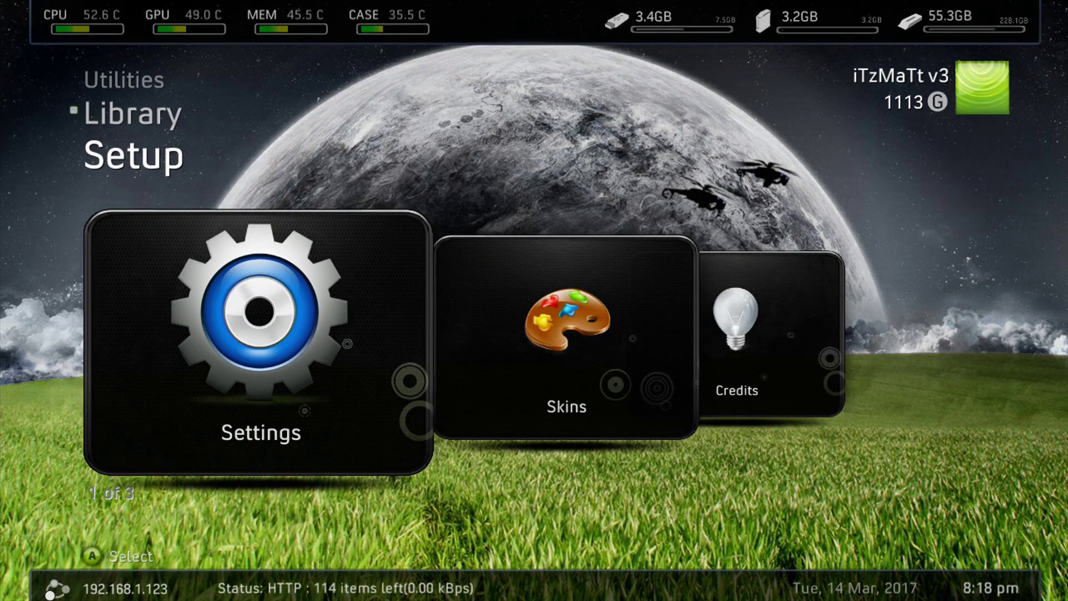
key(Return)
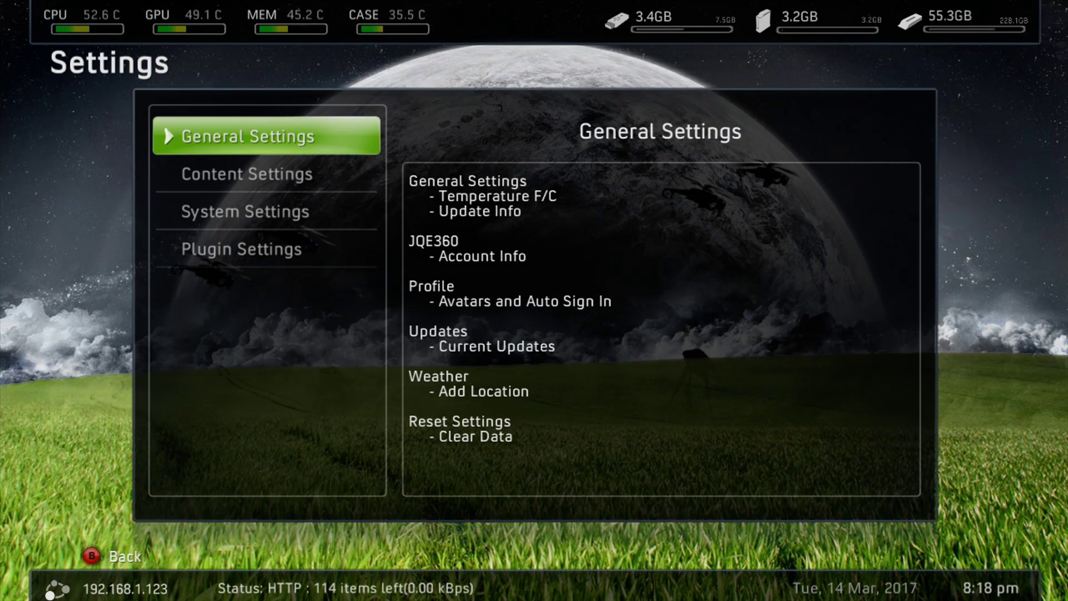
key(Down)
key(Return)
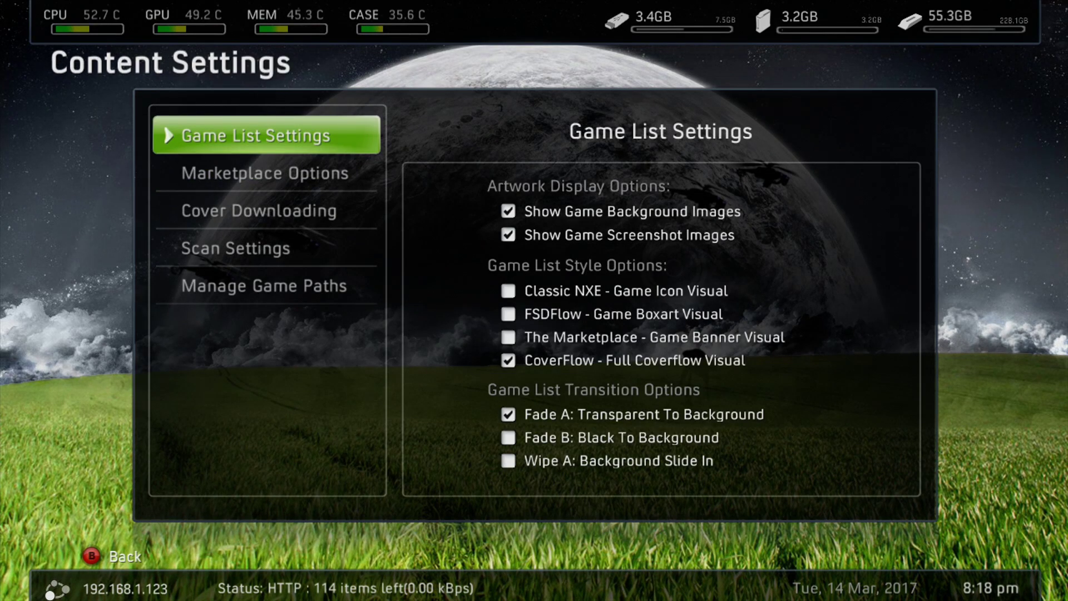
Step: Open the Hdd1:\Games\Test Drive Unlimited\ entry under Manage Game Paths
key(Down)
key(Down)
key(Down)
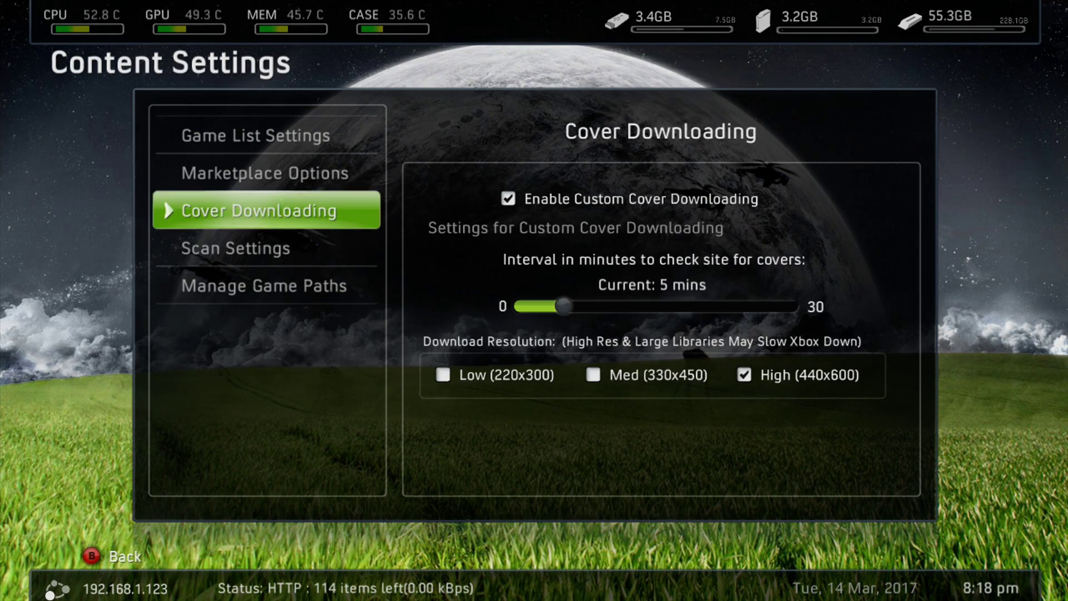
key(Down)
key(Return)
key(Down)
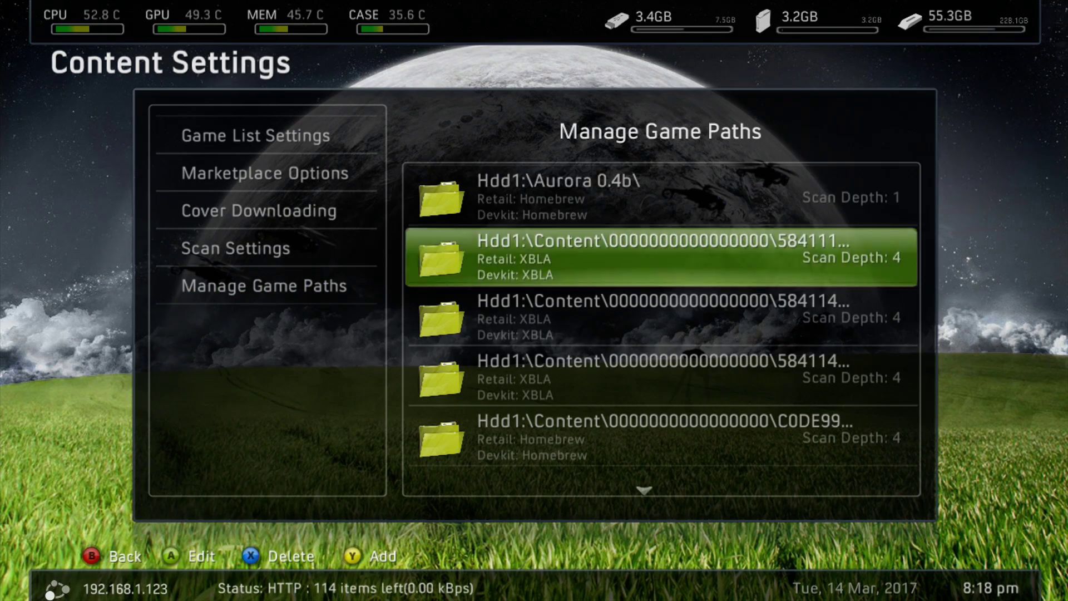
key(Down)
key(Down)
key(Down)
key(Down)
key(Down)
key(Down)
key(Down)
key(Down)
key(Down)
key(Down)
key(Down)
key(Down)
key(Down)
key(Down)
key(Down)
key(Down)
key(Down)
key(Down)
key(Down)
key(Down)
key(Down)
key(Down)
key(Down)
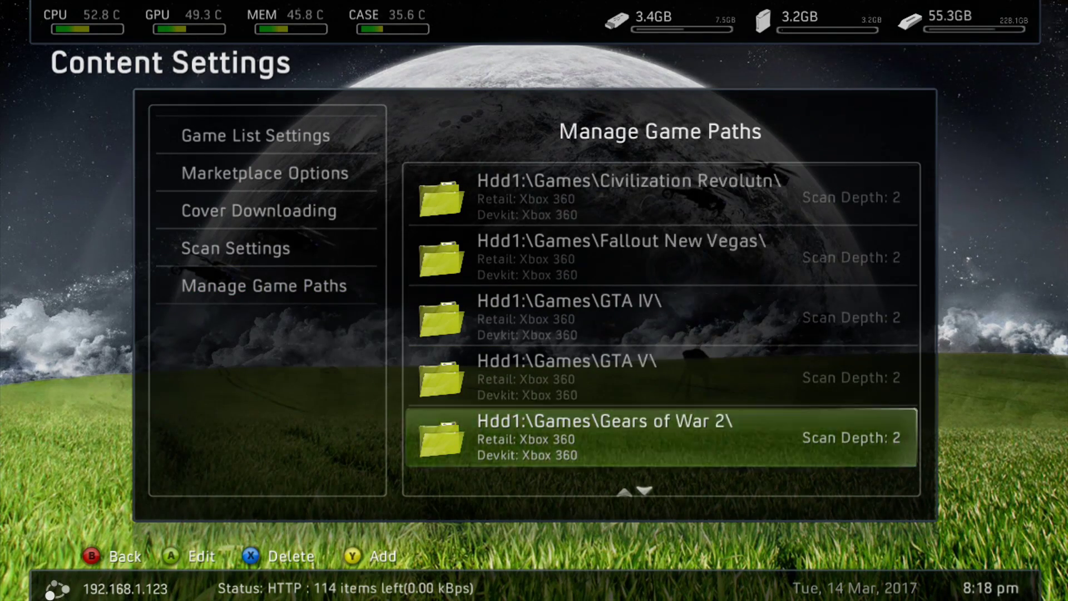
key(Down)
key(Down)
key(Down)
key(Down)
key(Down)
key(Down)
key(Down)
key(Down)
key(Up)
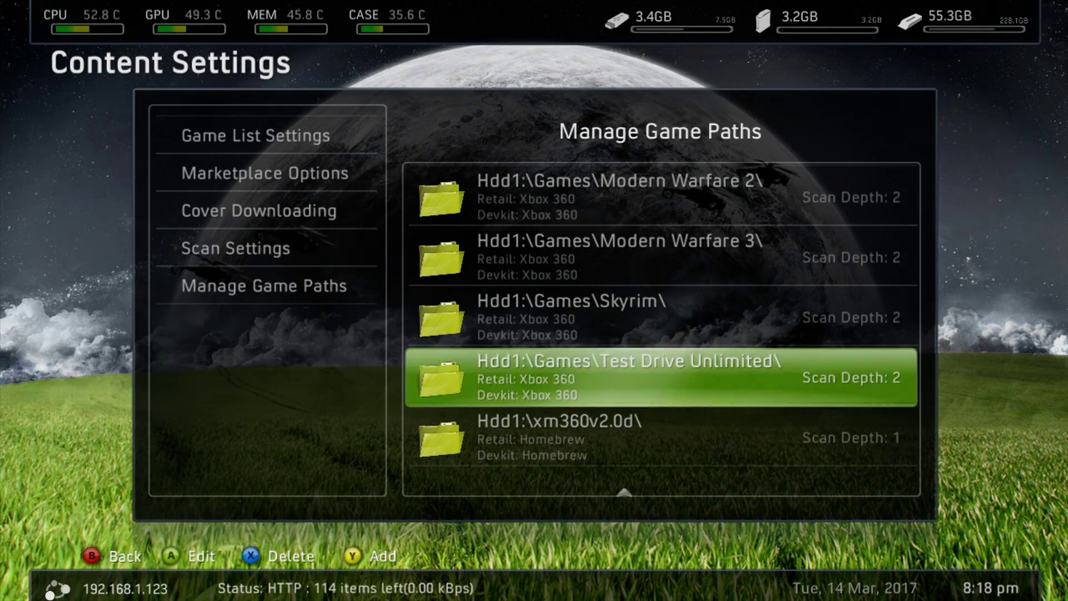
key(Return)
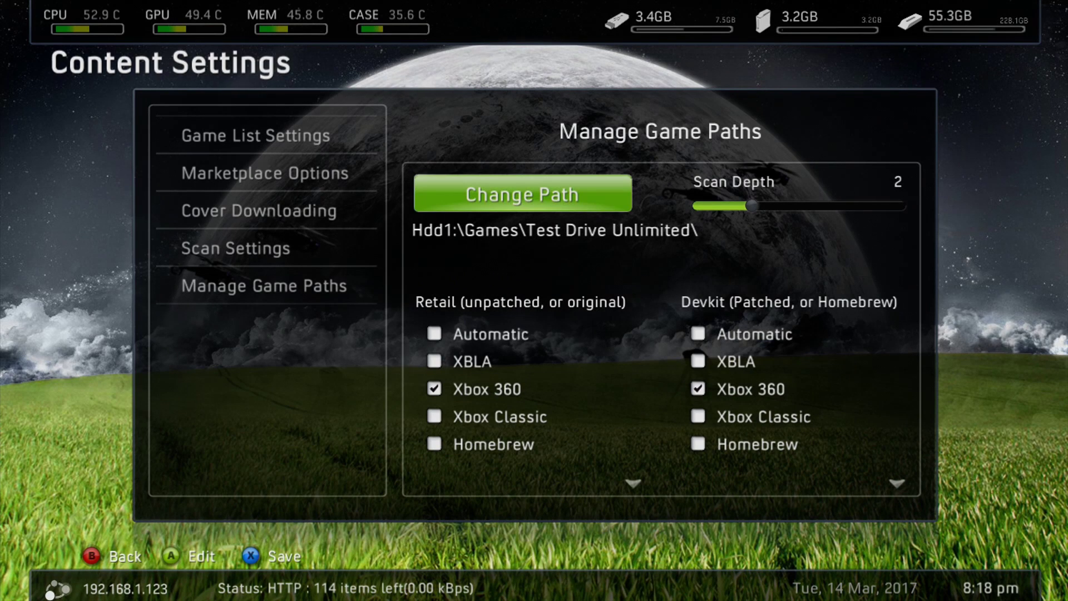
Step: Review its Xbox 360 content type and scan depth 2, then back out without changes
key(Down)
key(Down)
key(Down)
key(Right)
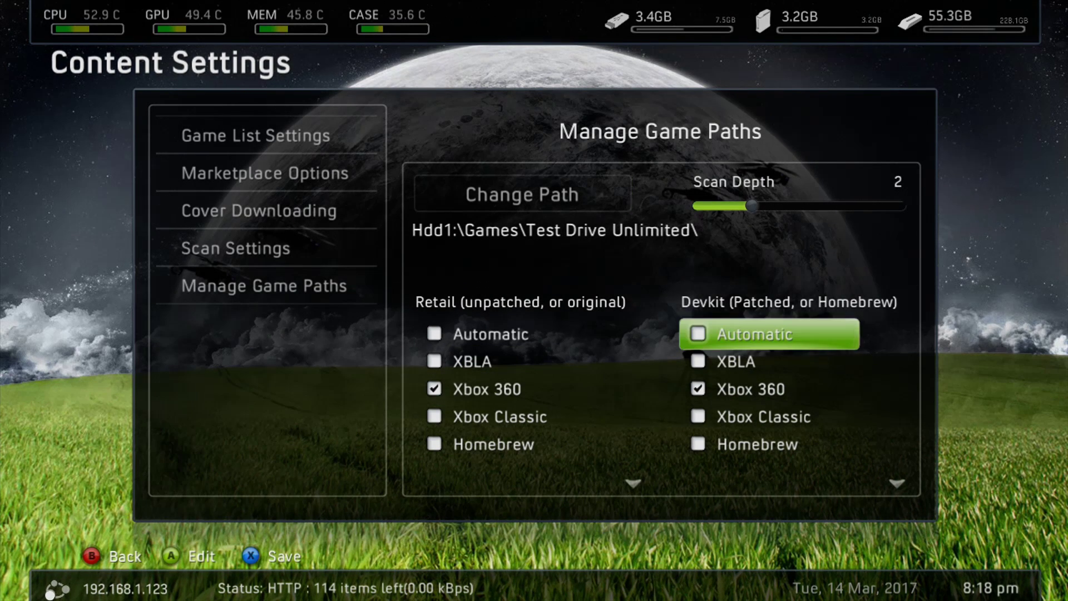
key(Down)
key(Down)
key(Up)
key(Up)
key(Up)
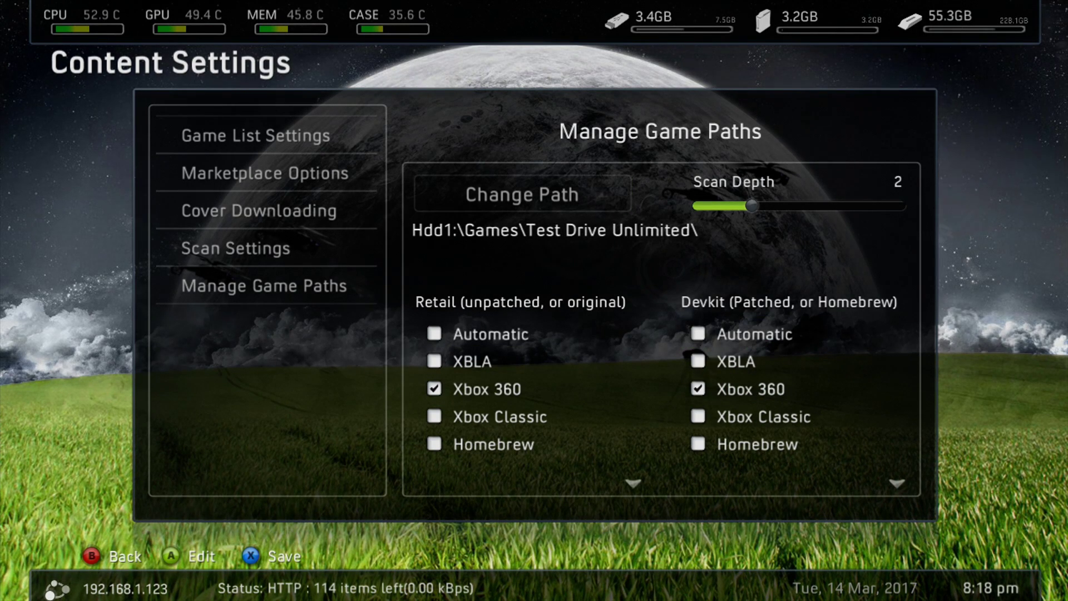
key(Escape)
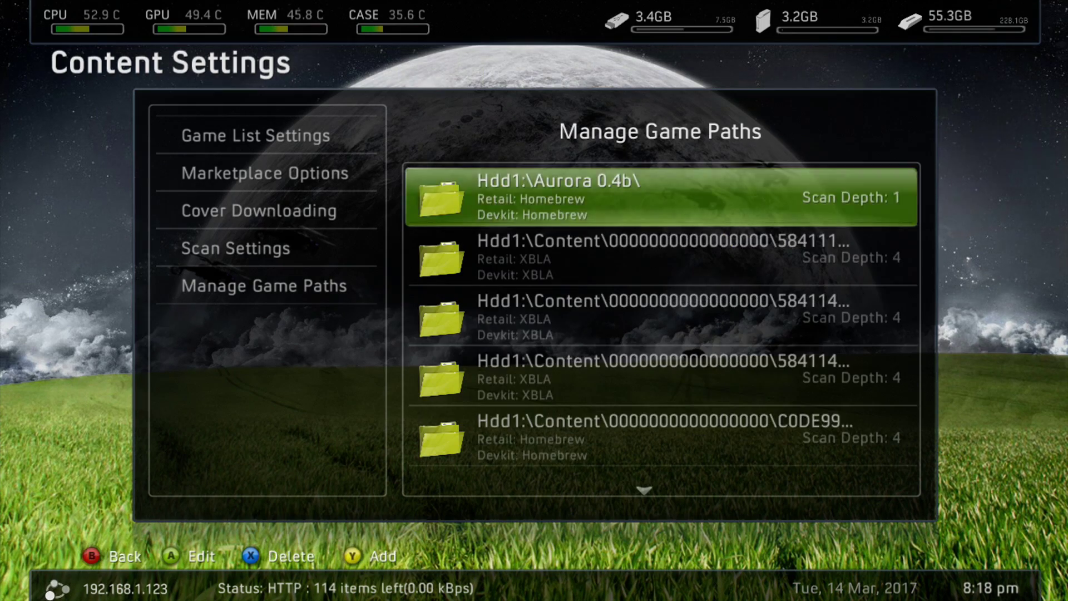
key(Escape)
key(Escape)
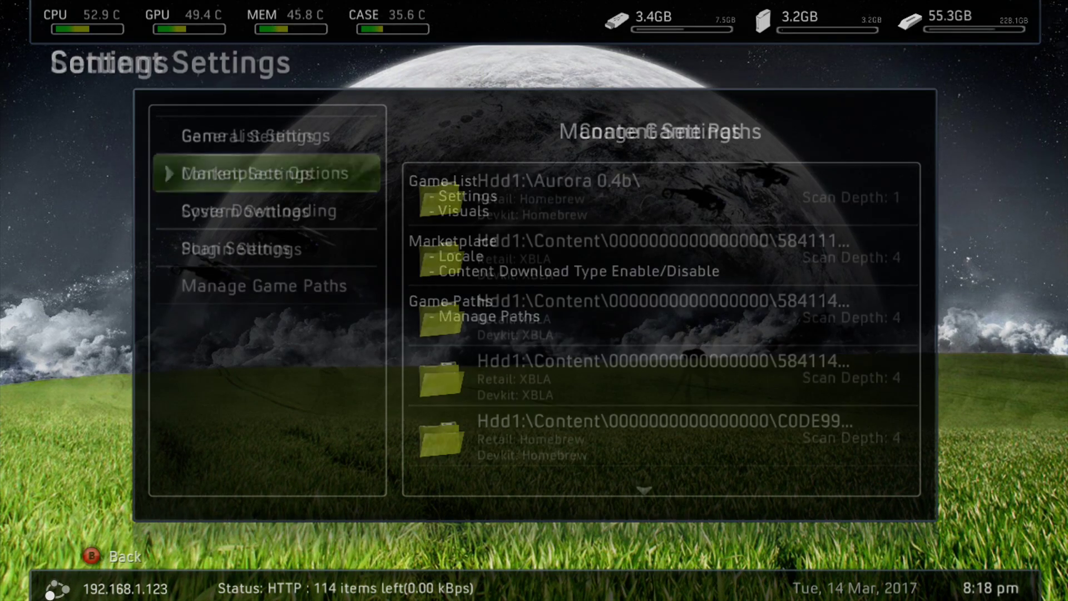
key(Escape)
Step: Open Library > Xbox 360 Games and move to Test Drive Unlimited, game 22 of 22
key(Down)
key(Down)
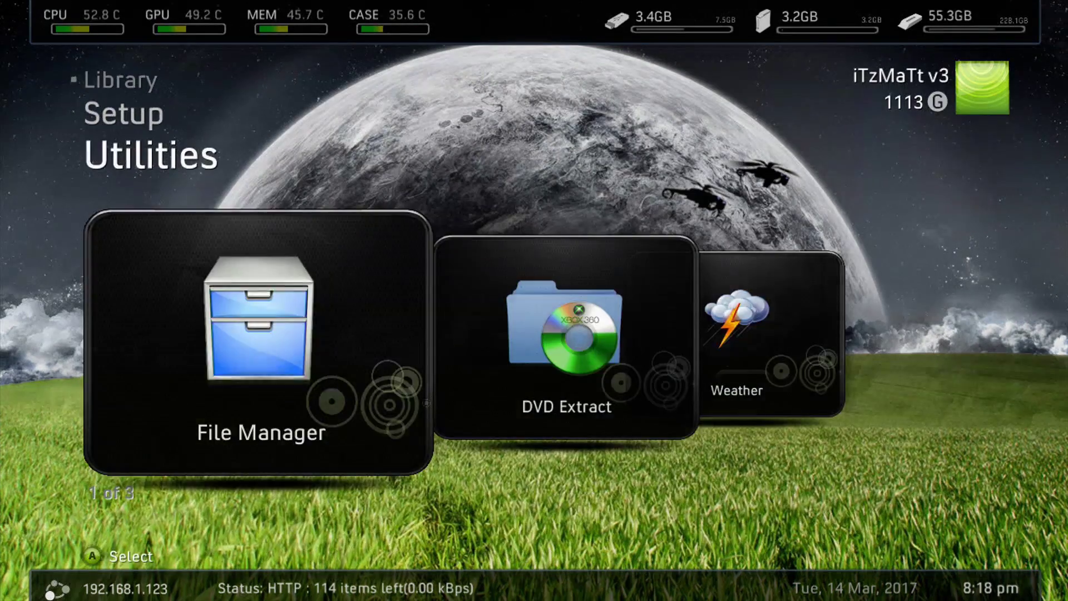
key(Right)
key(Right)
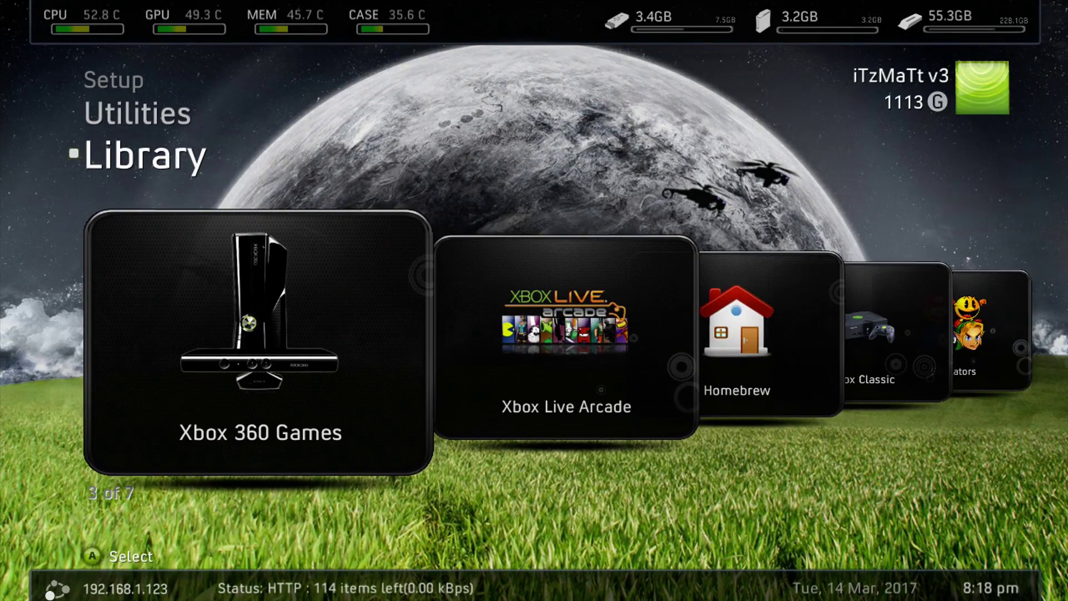
key(Return)
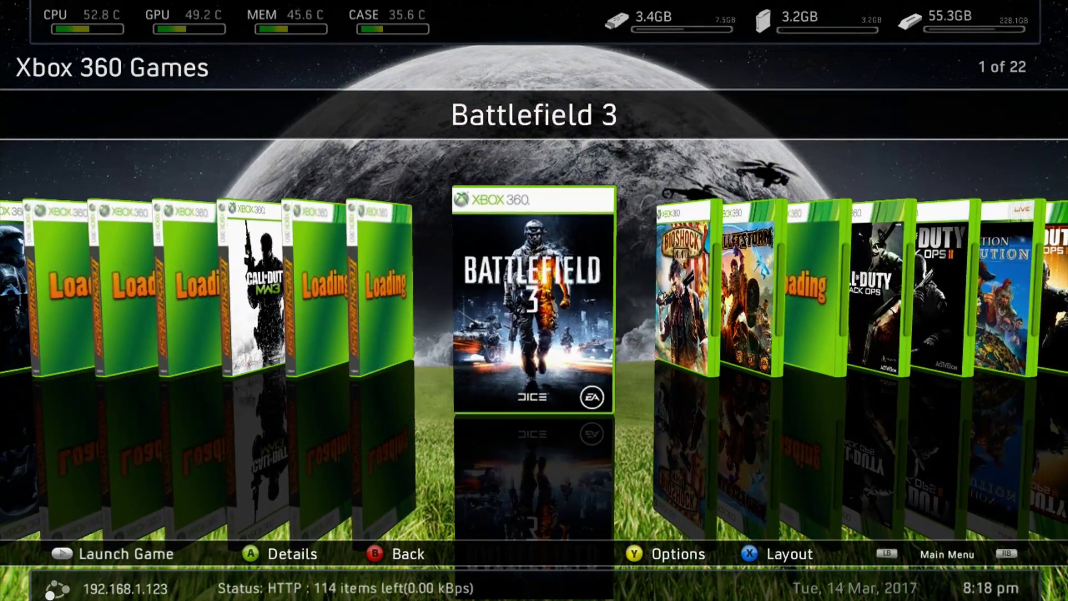
key(Left)
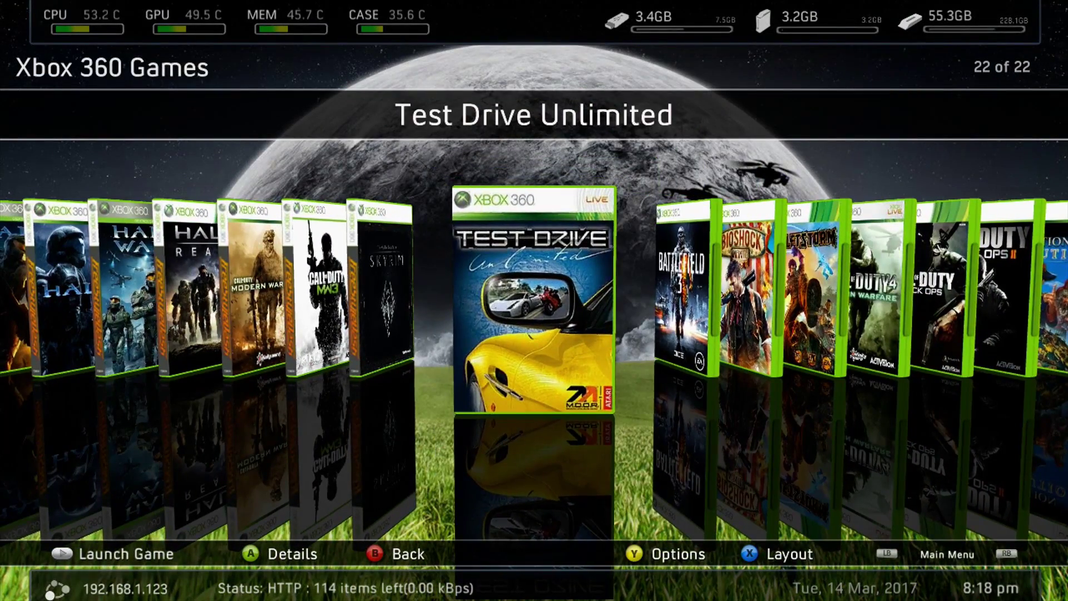